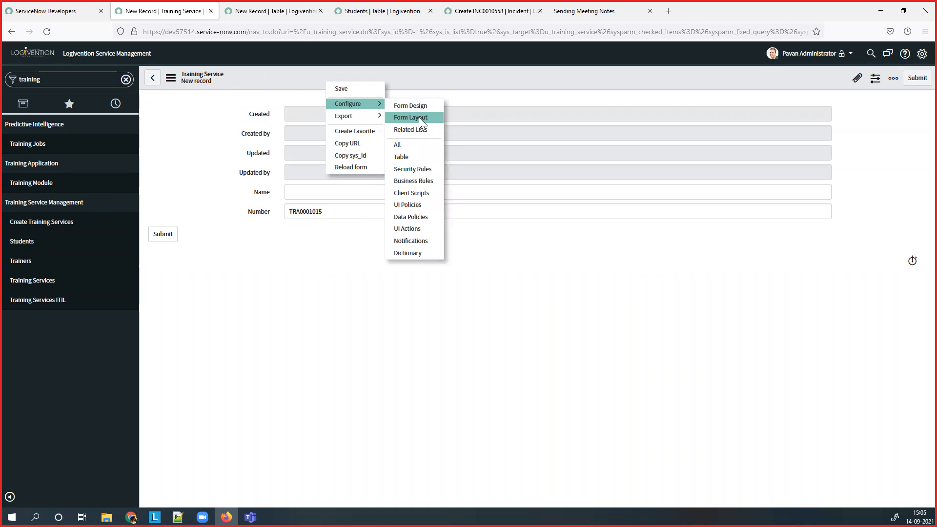
Add a new String field named City, with length Small (40), to the Training Service form layout and save it
left_click(411, 117)
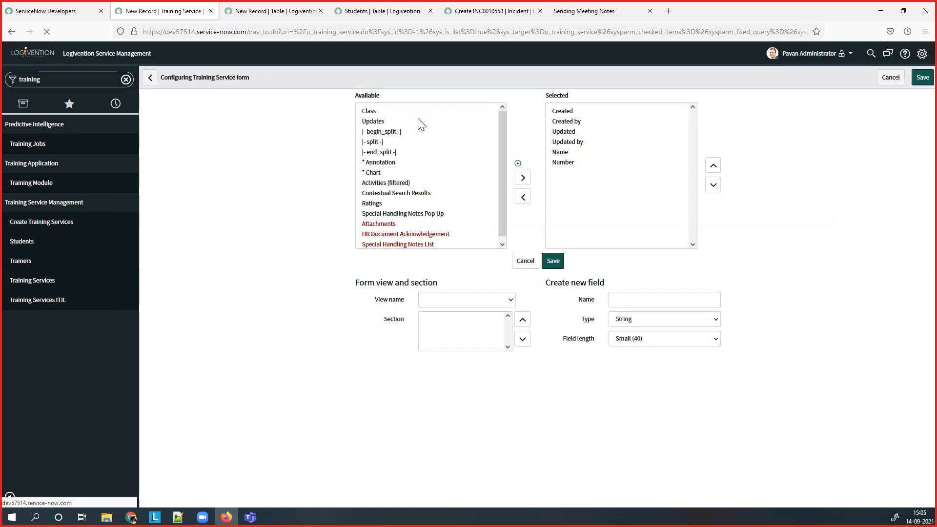
left_click(637, 301)
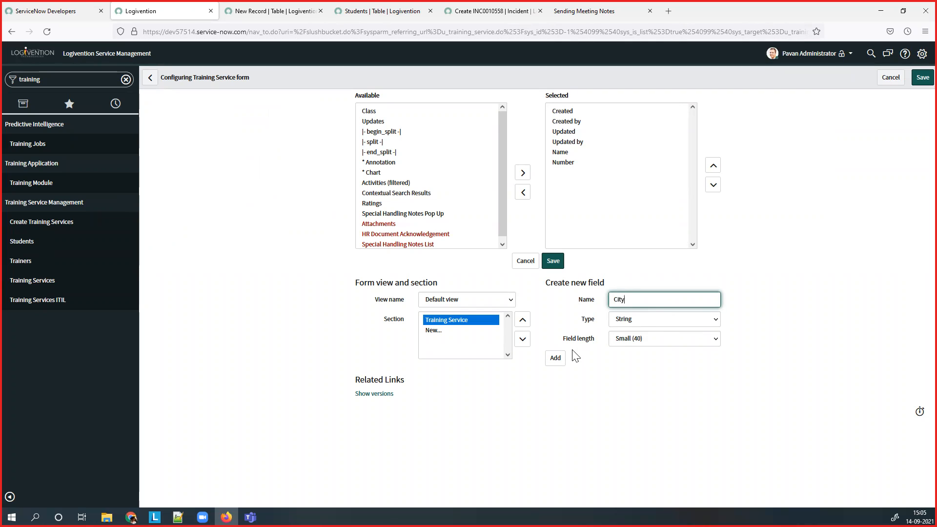
left_click(557, 363)
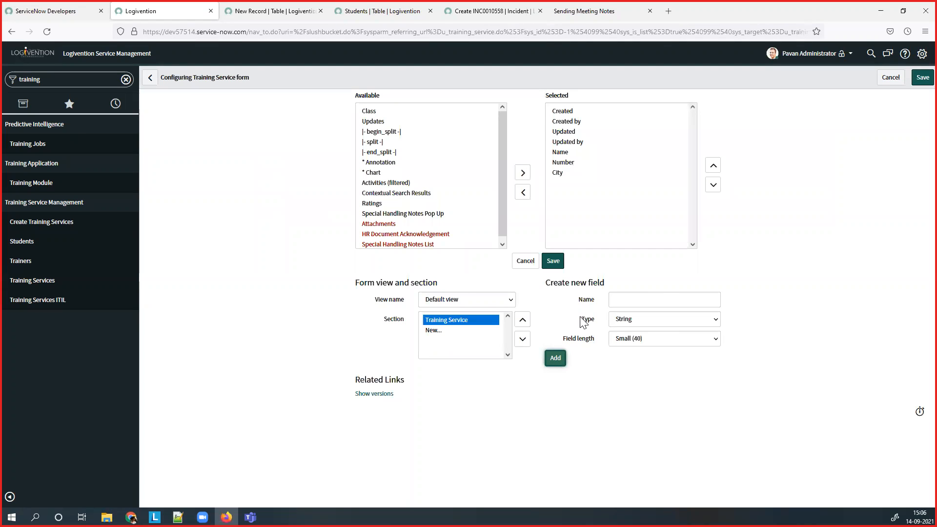
left_click(557, 263)
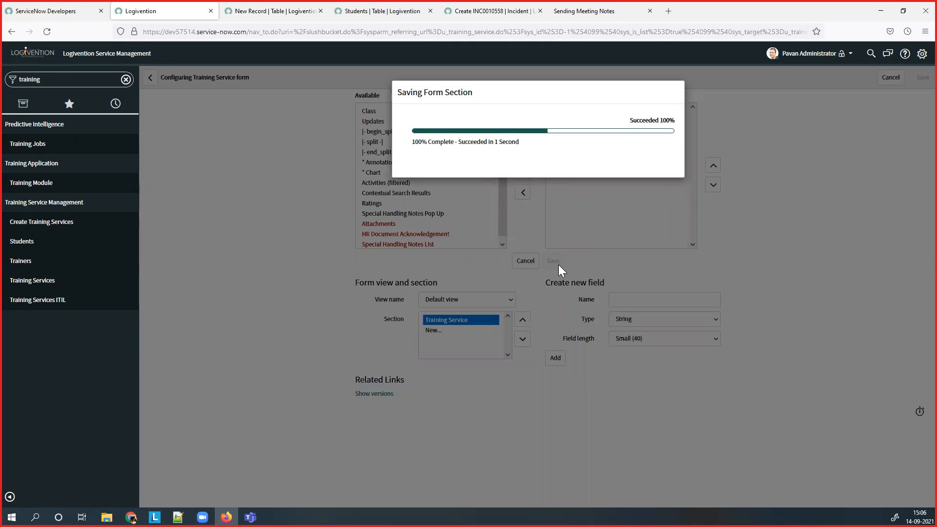
left_click(662, 171)
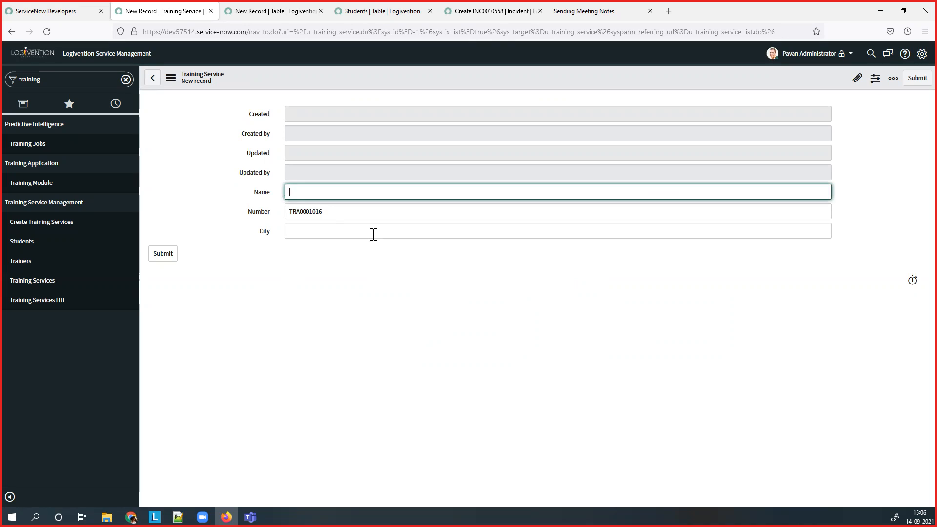
Open the City field's dictionary entry, and open a blank Training Service record in a separate browser tab
right_click(264, 232)
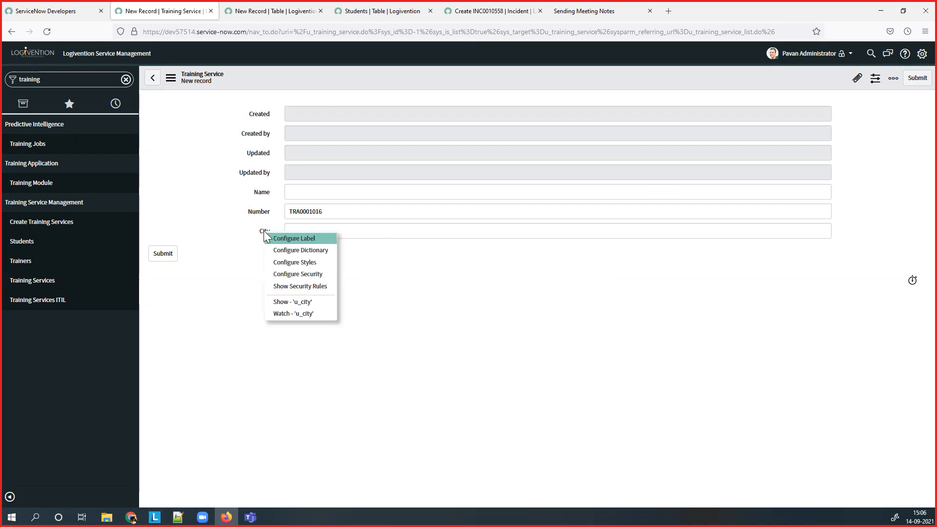
left_click(322, 251)
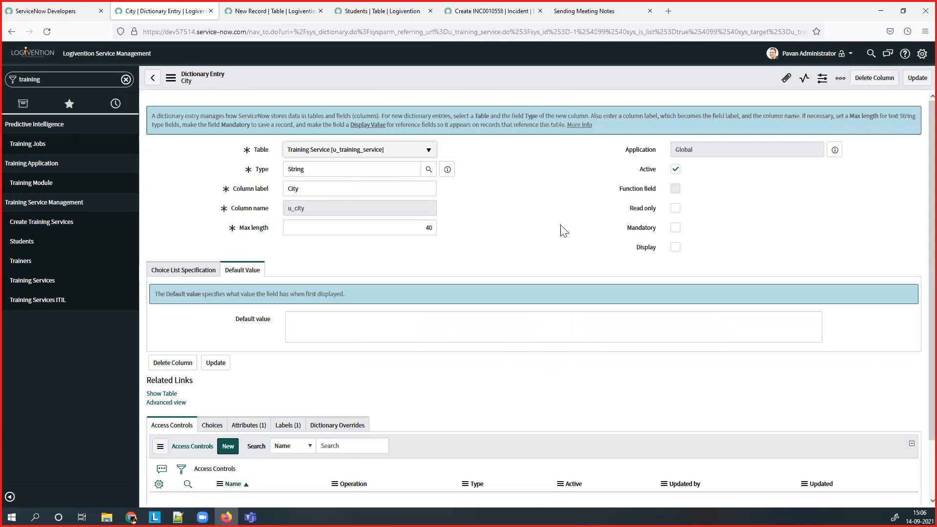
middle_click(52, 284)
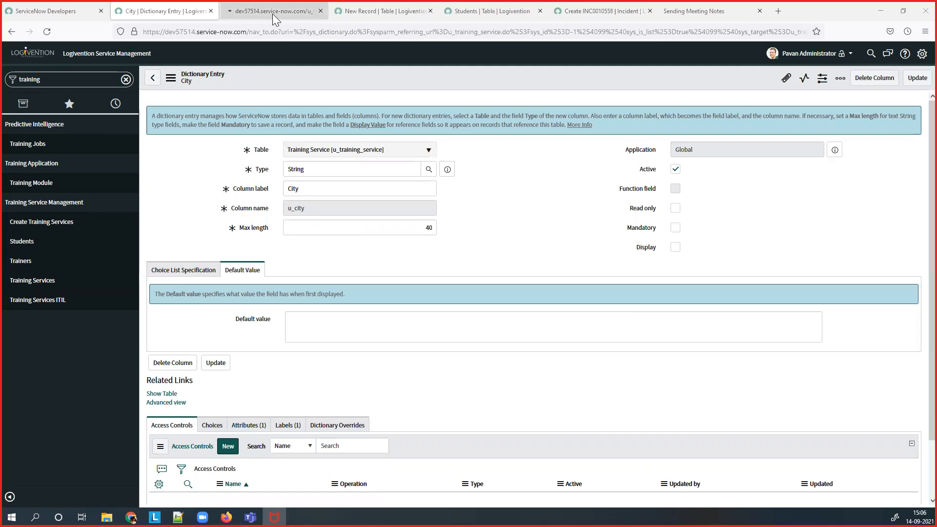
left_click(272, 12)
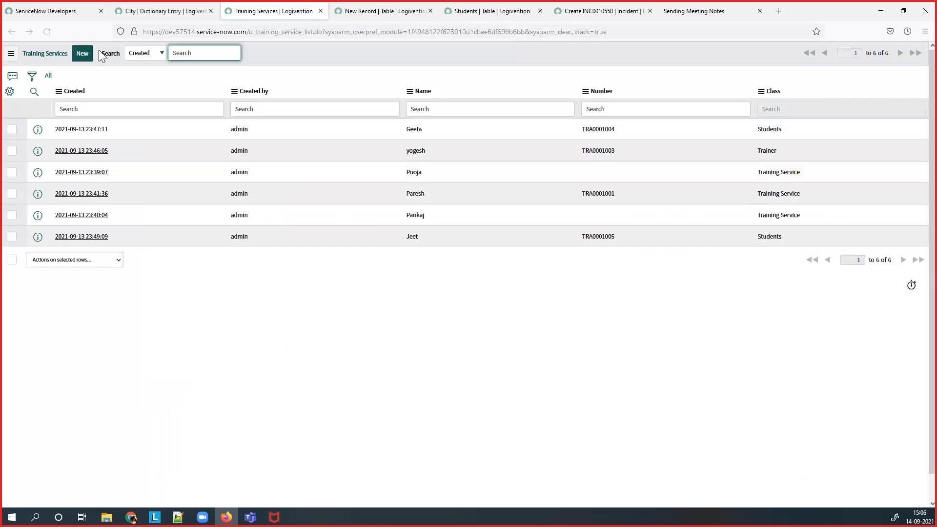
left_click(83, 63)
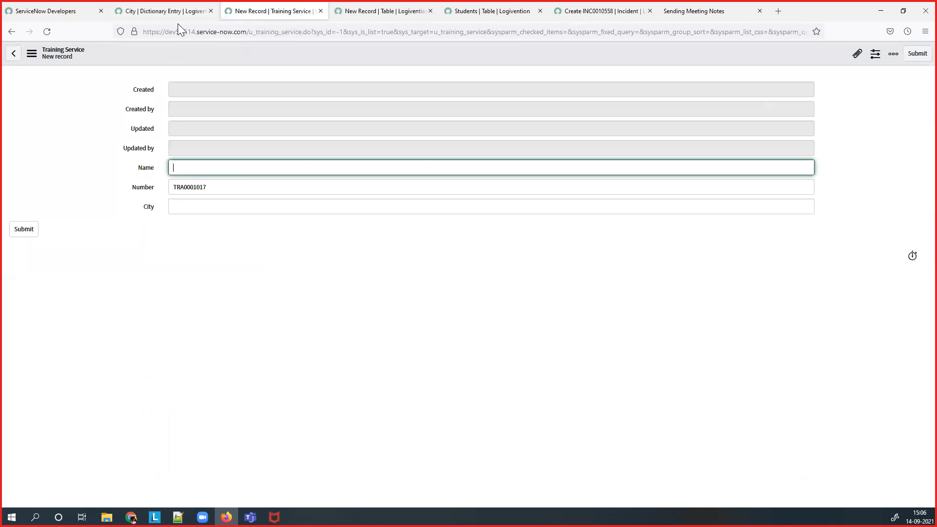
Set the City field's choice specification to "Dropdown with -- None --" and save the dictionary entry
left_click(175, 17)
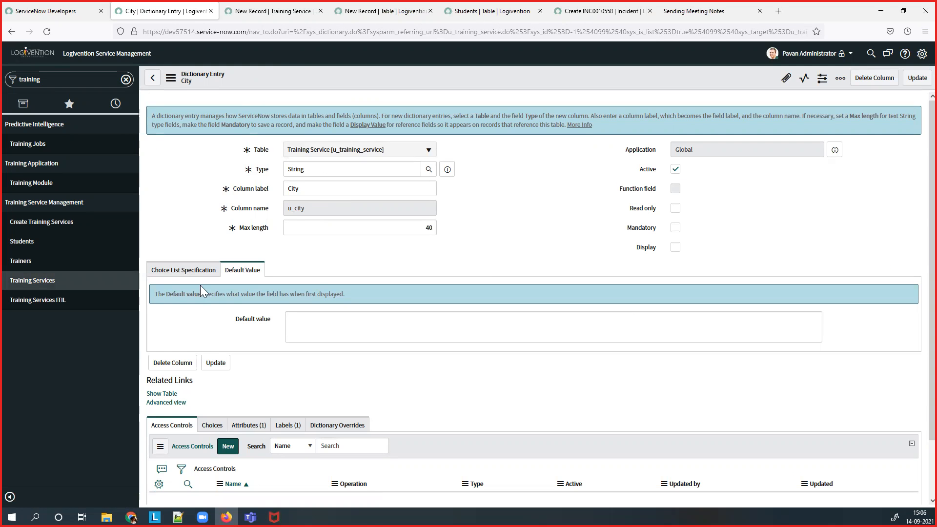
left_click(184, 273)
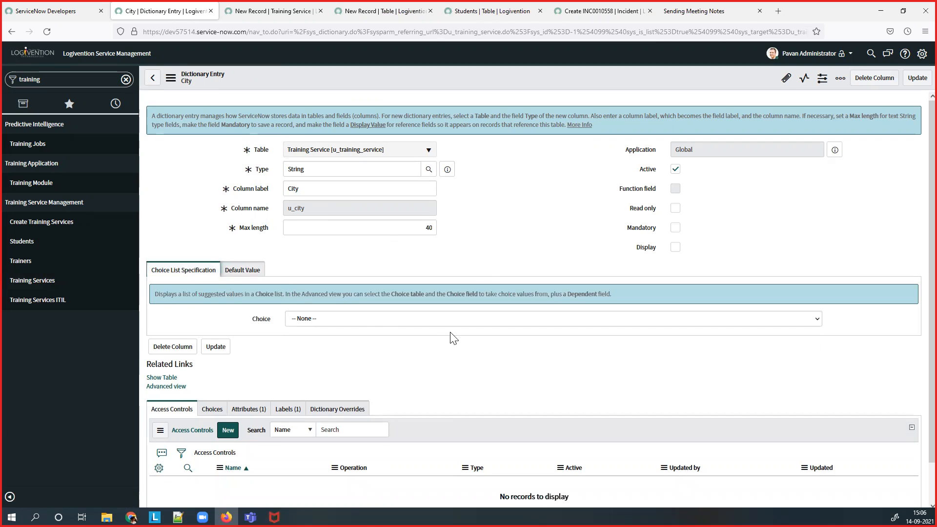
left_click(363, 318)
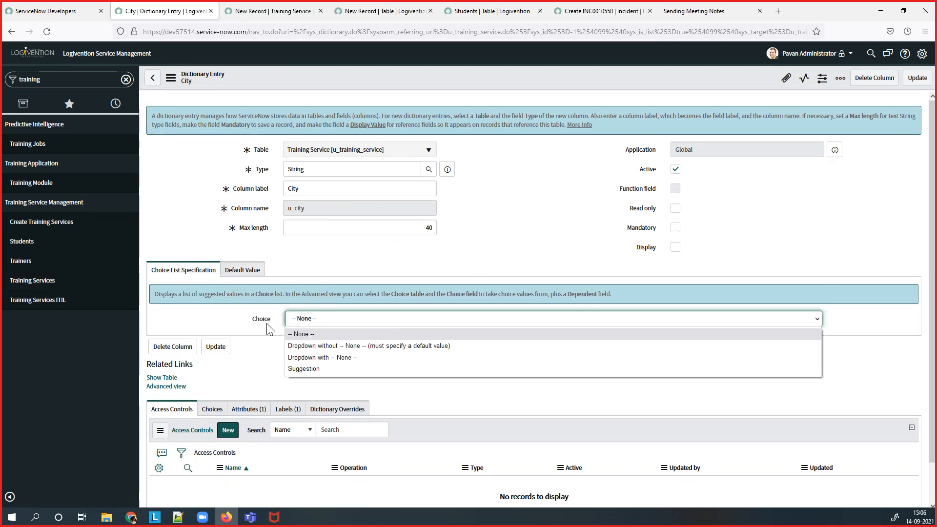
left_click(347, 367)
right_click(432, 78)
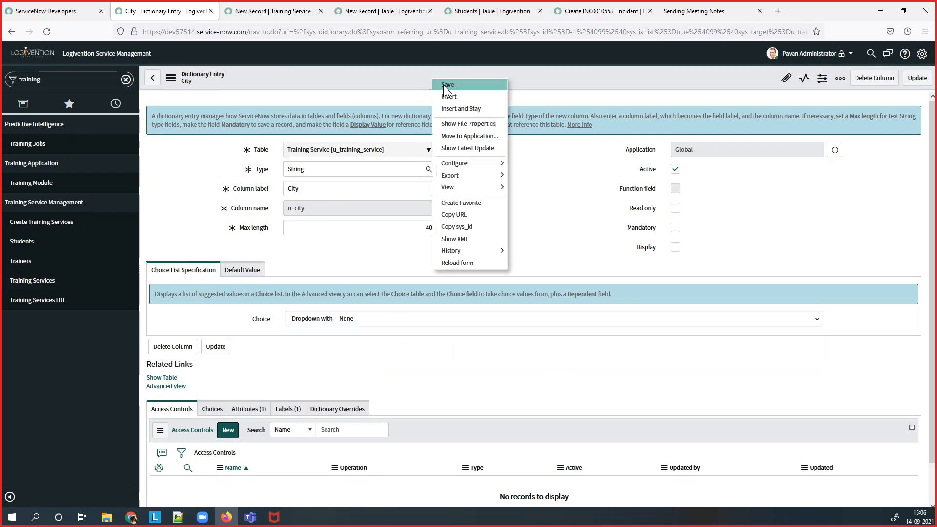
left_click(445, 85)
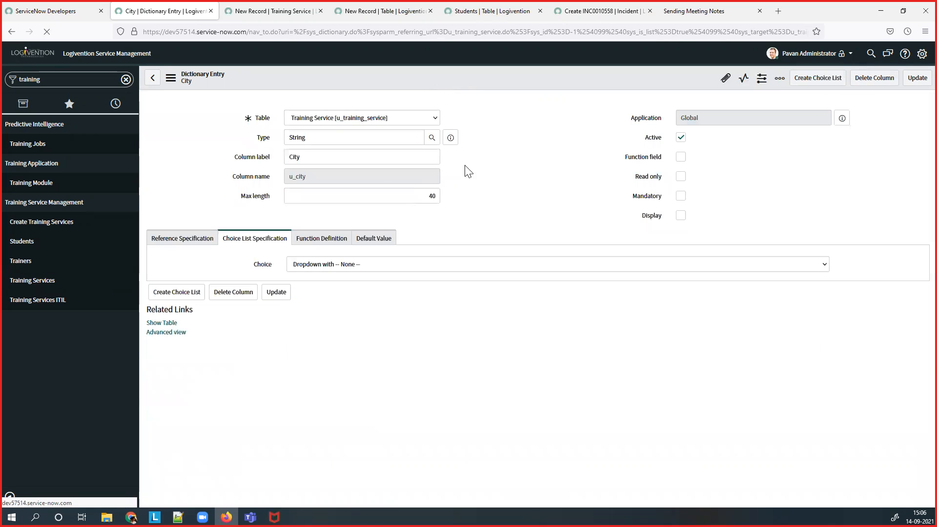
Reload the blank Training Service record in the other browser tab and check the options offered in City
left_click(257, 9)
left_click(288, 32)
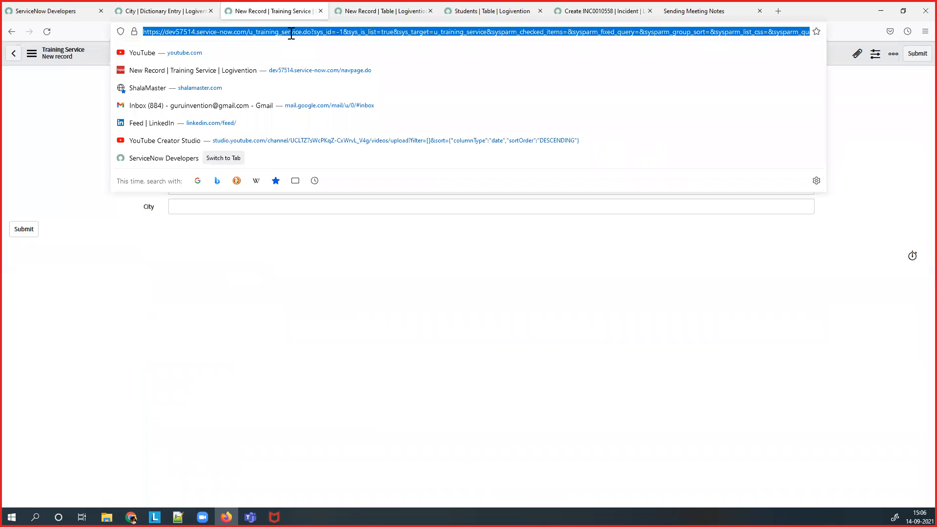
key("Return")
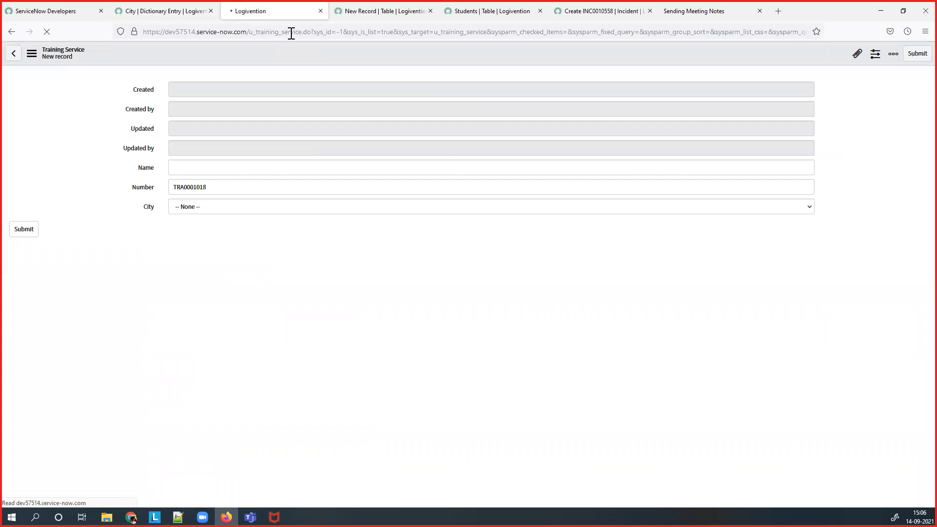
left_click(198, 209)
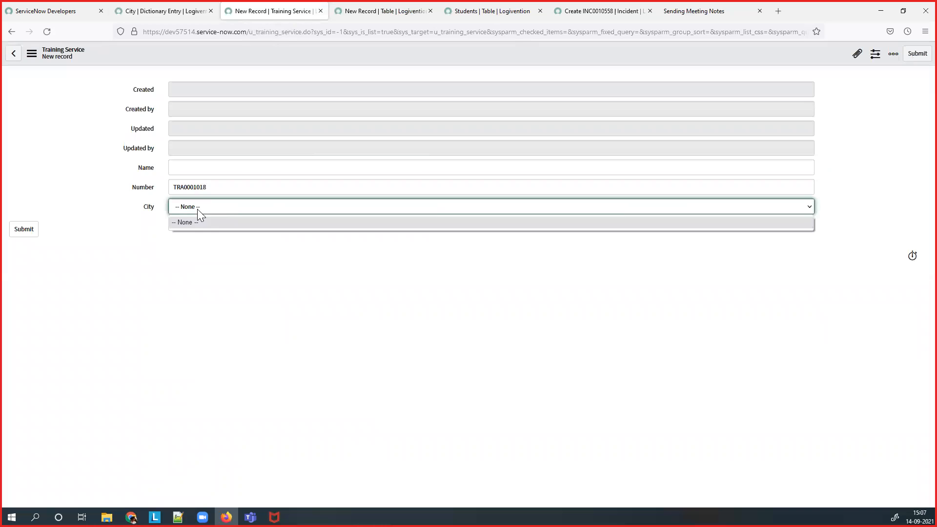
left_click(183, 239)
left_click(203, 209)
left_click(257, 210)
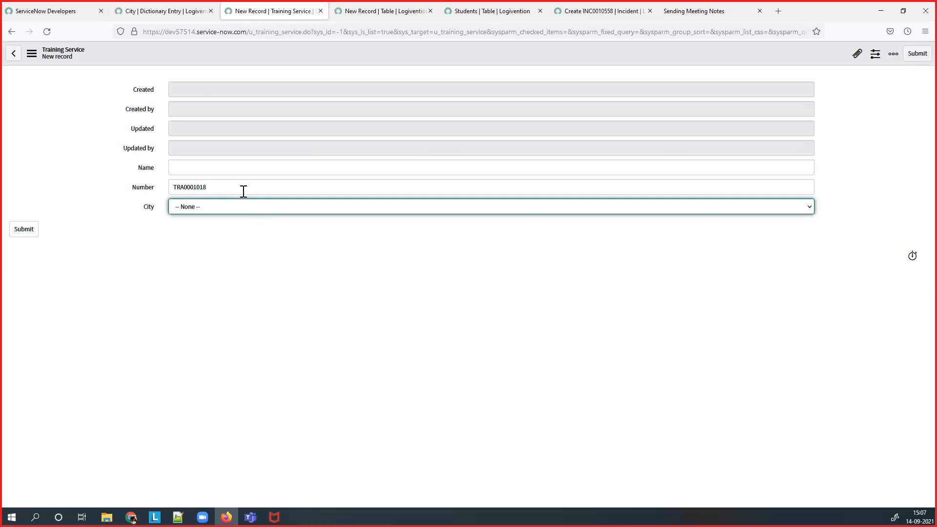
Add a City choice with label Pune, value pune and sequence 1, and check the City options on the record form
left_click(166, 15)
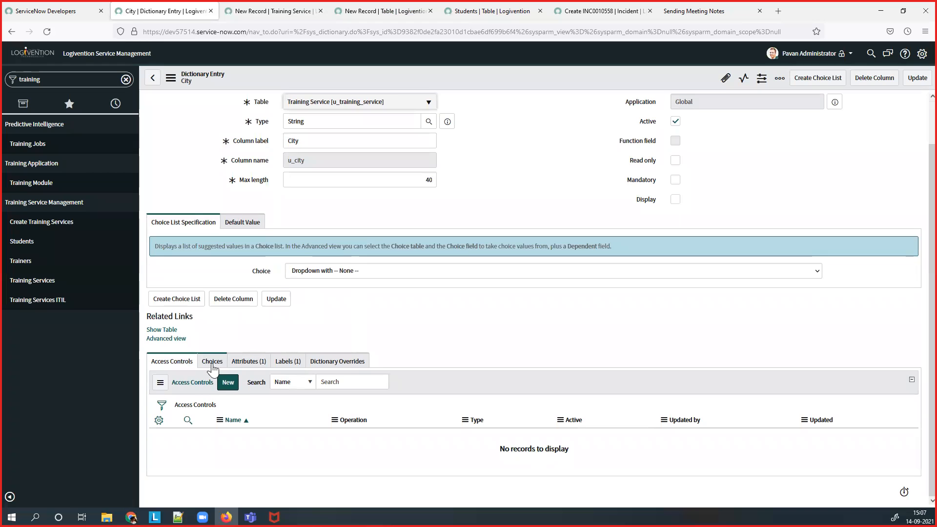
left_click(212, 364)
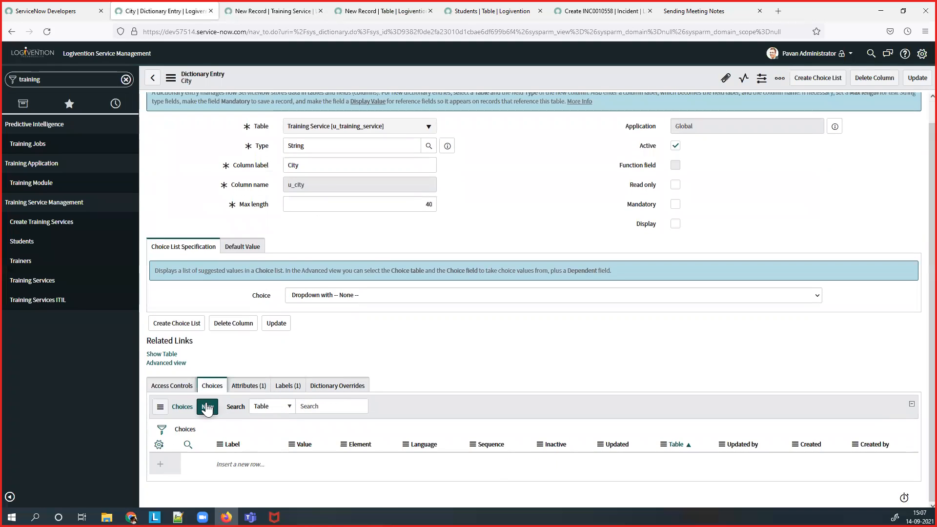
left_click(210, 412)
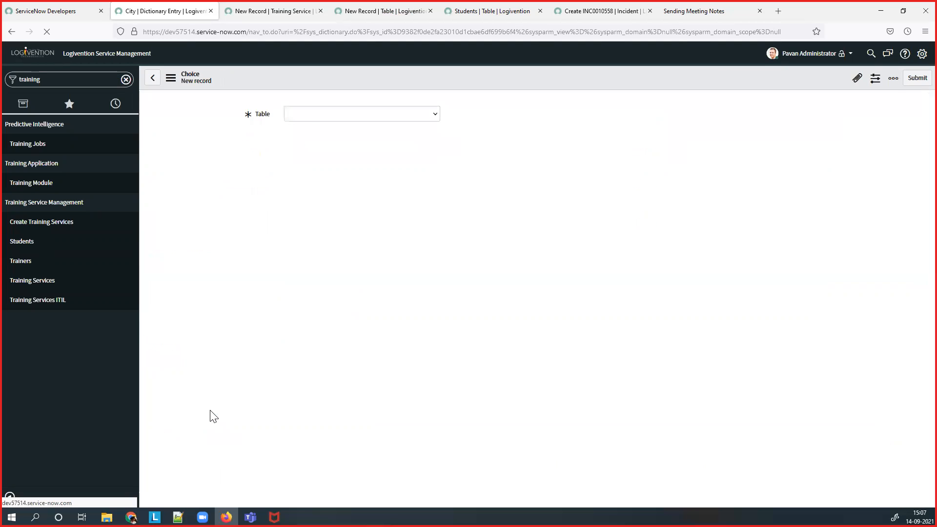
left_click(312, 175)
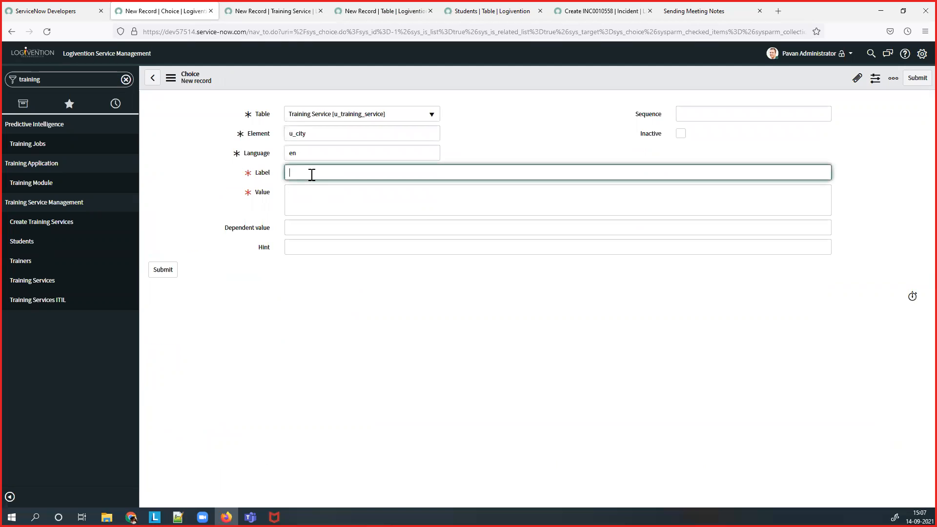
type("Pune")
left_click(321, 198)
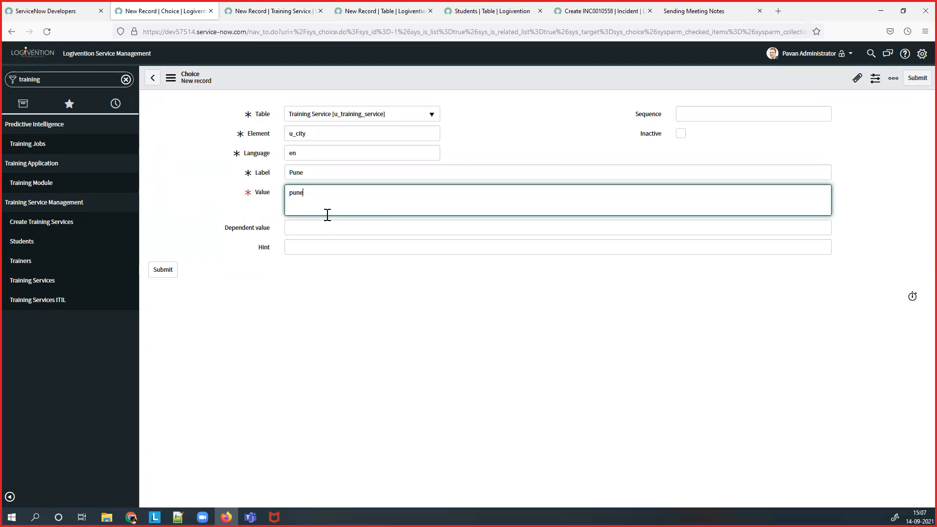
left_click(693, 118)
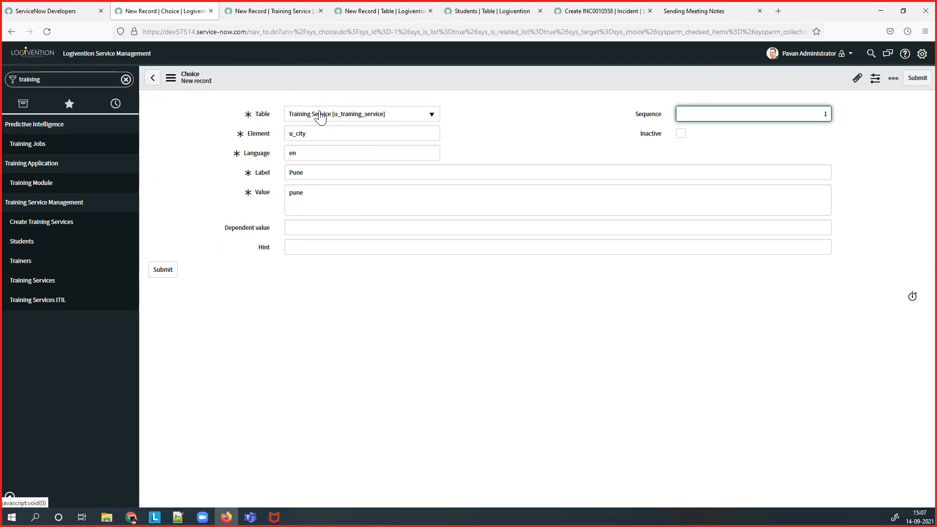
left_click(169, 276)
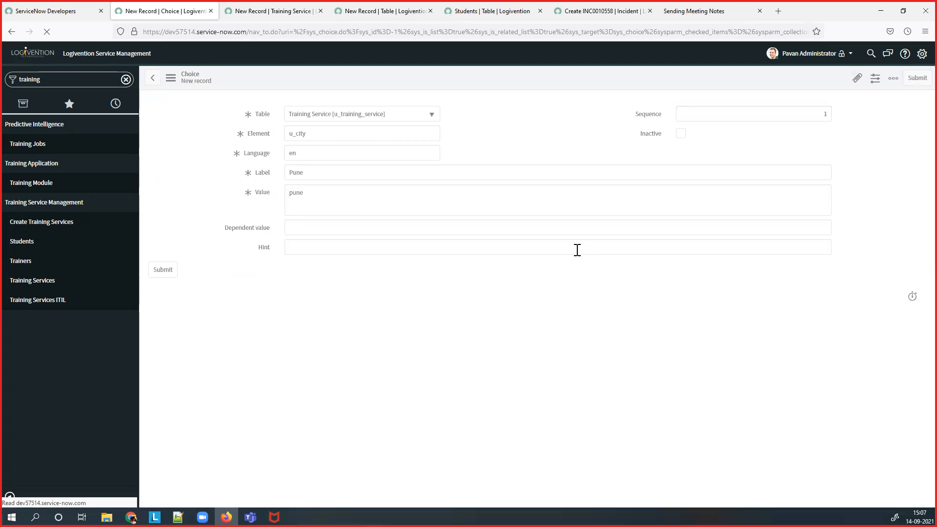
left_click(387, 234)
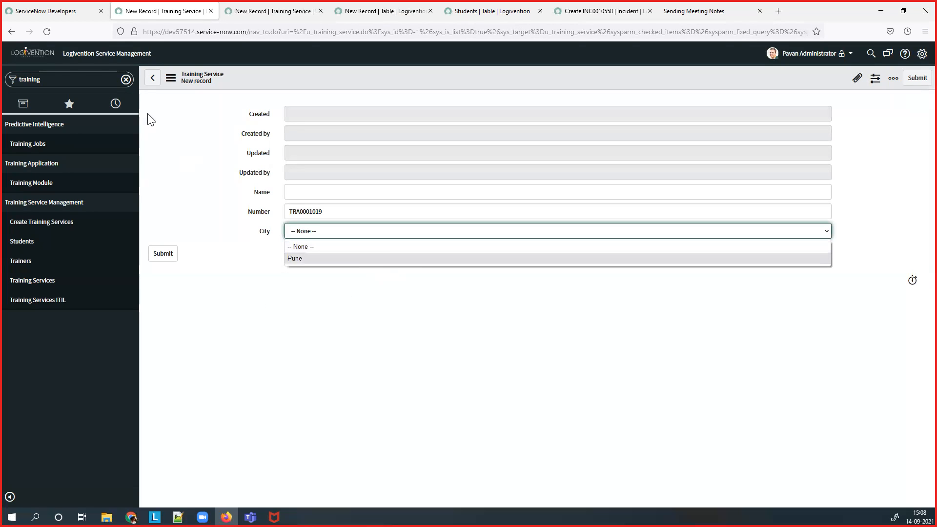
Add a second choice to the City field's dictionary entry with label Mumbai, value mumbai and sequence 2, and save it
left_click(266, 232)
right_click(265, 233)
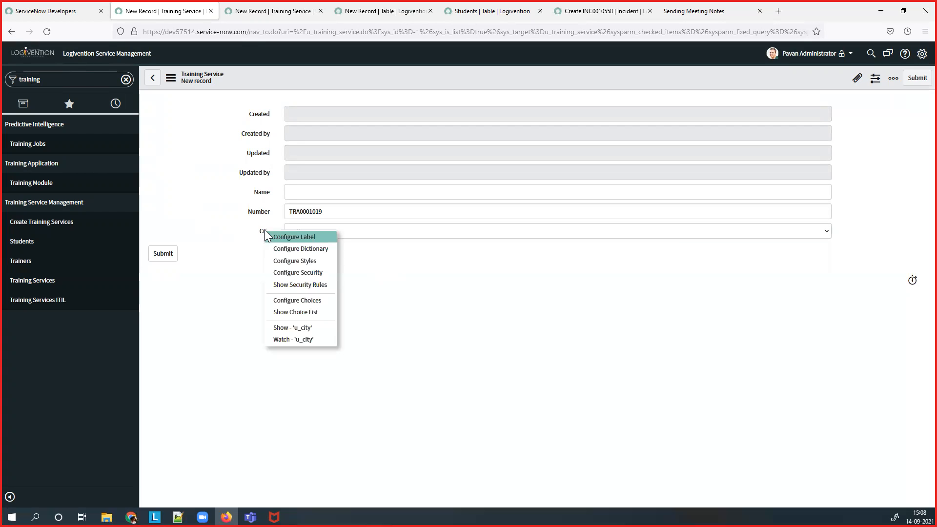
left_click(308, 250)
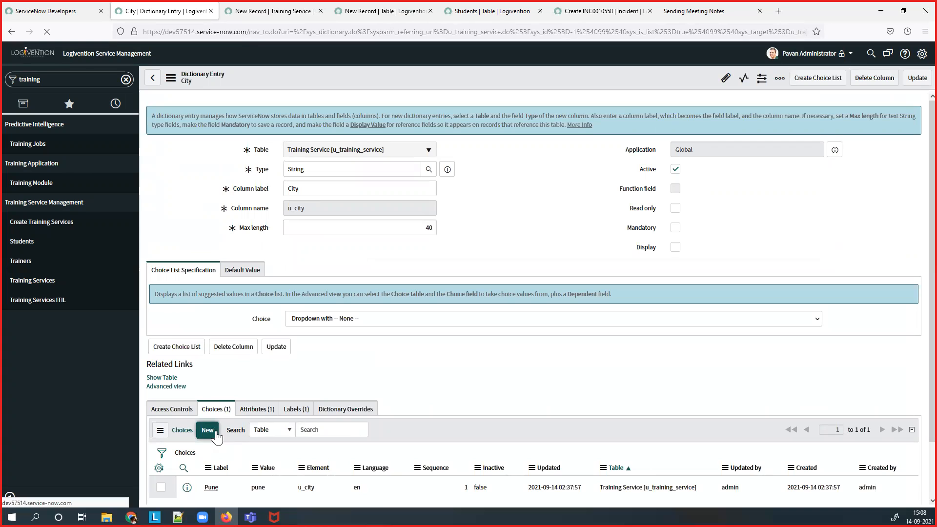
left_click(207, 430)
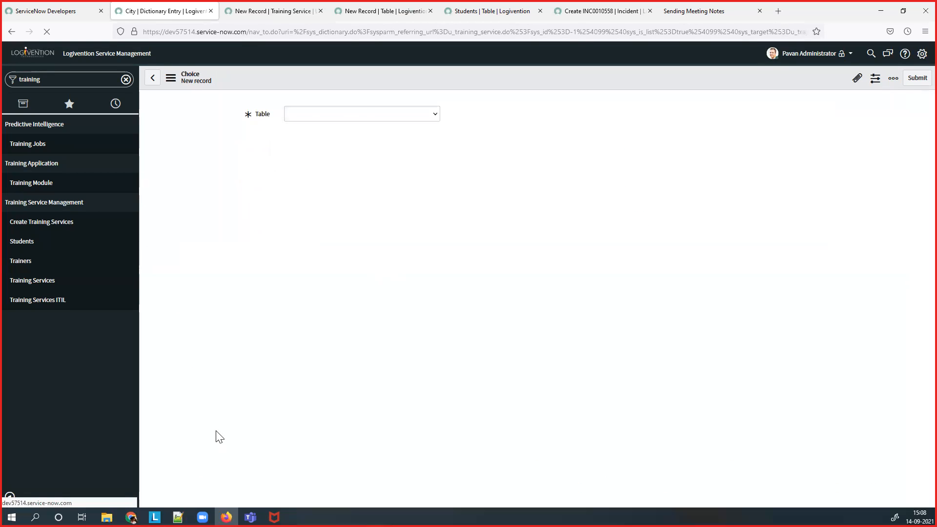
left_click(320, 171)
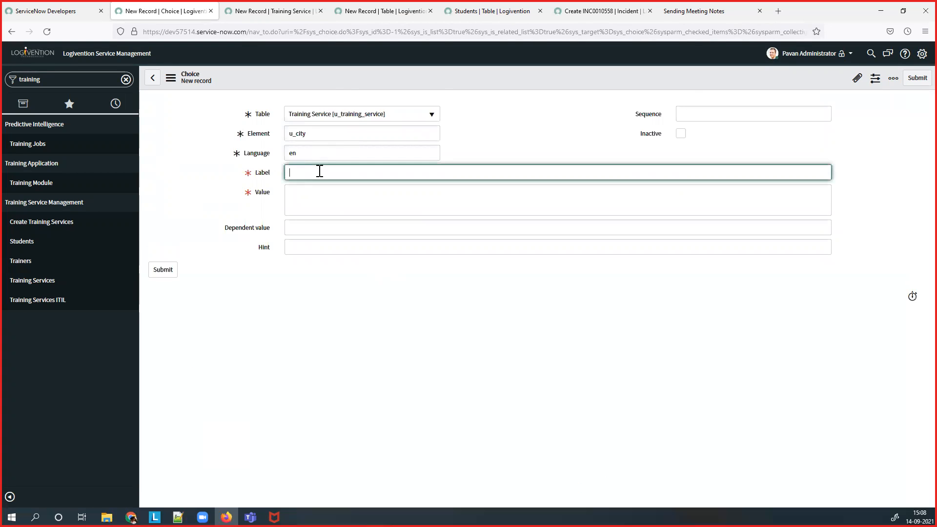
type("Mumbai")
left_click(309, 208)
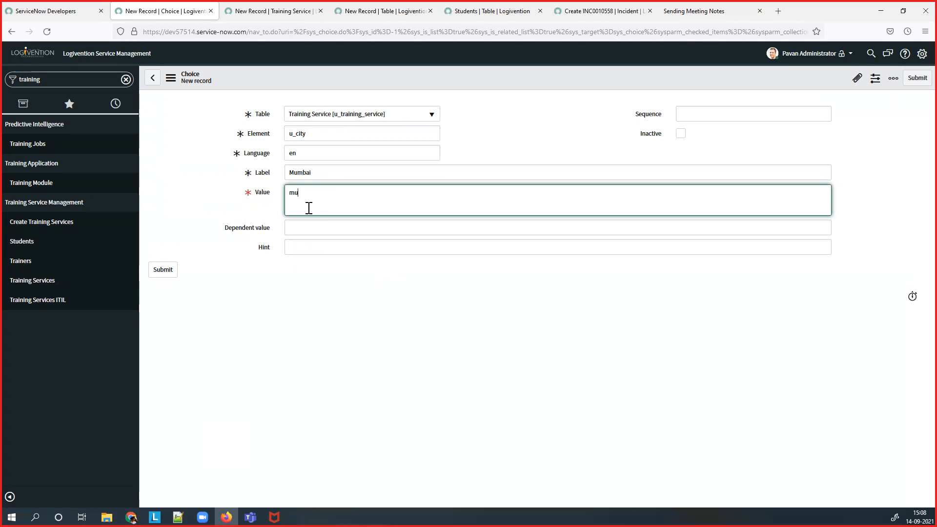
left_click(764, 113)
type("2")
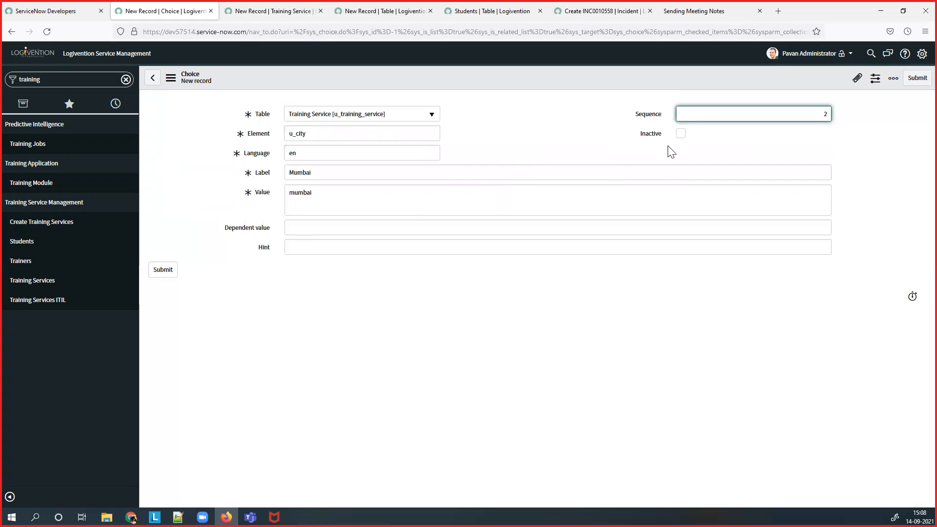
right_click(372, 74)
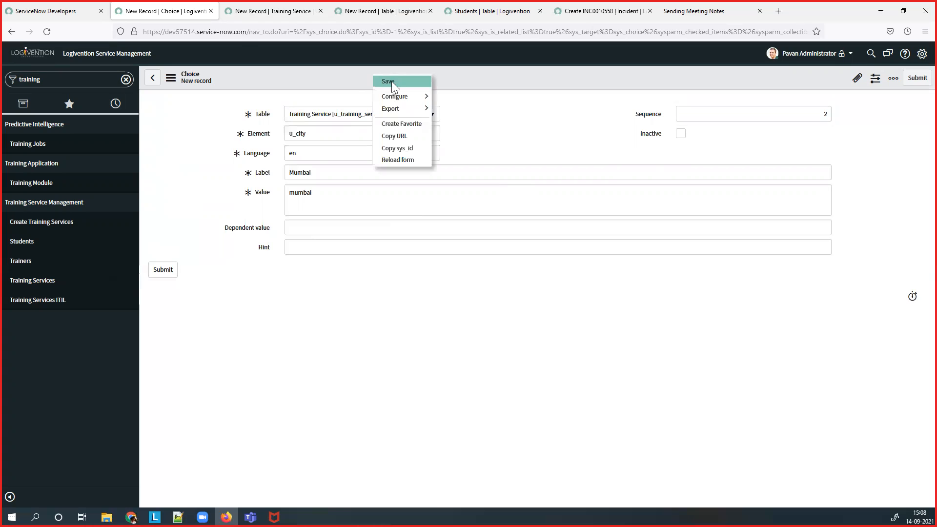
left_click(397, 84)
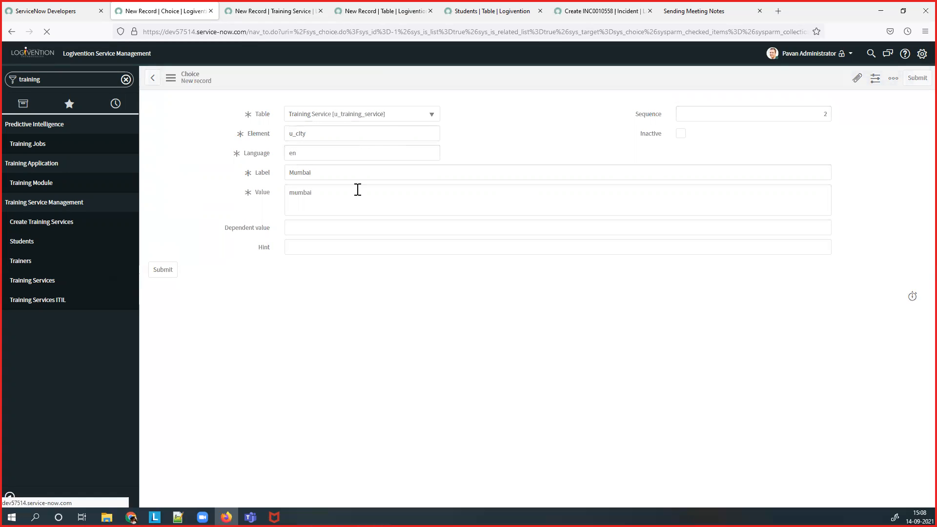
Insert a copy of the Mumbai choice with label Hyderabad, value hyderabad and sequence 3, staying on the inserted record
left_click(321, 173)
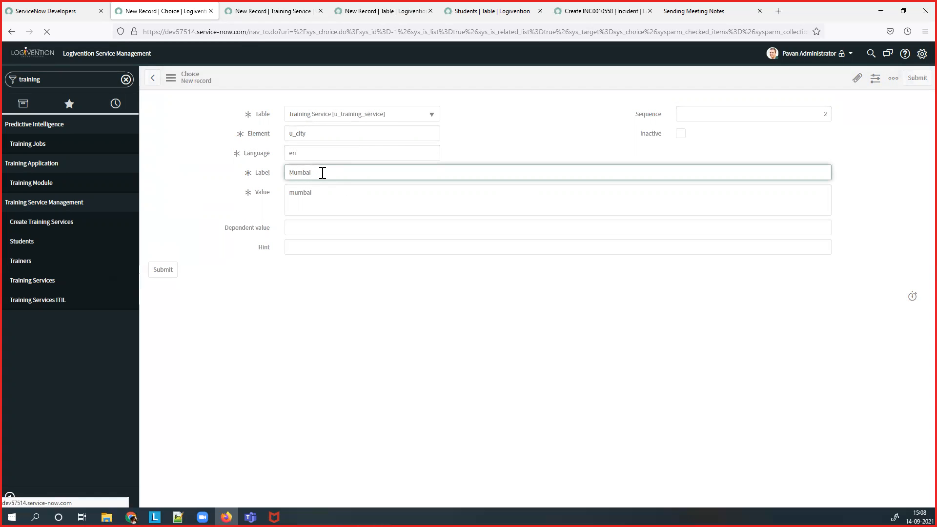
double_click(287, 172)
key("BackSpace")
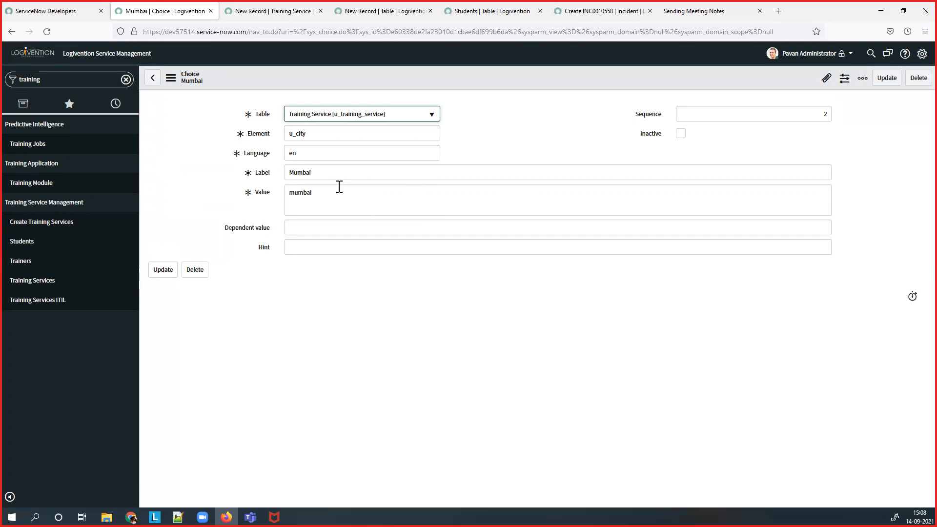
left_click_drag(331, 173, 276, 173)
key("BackSpace")
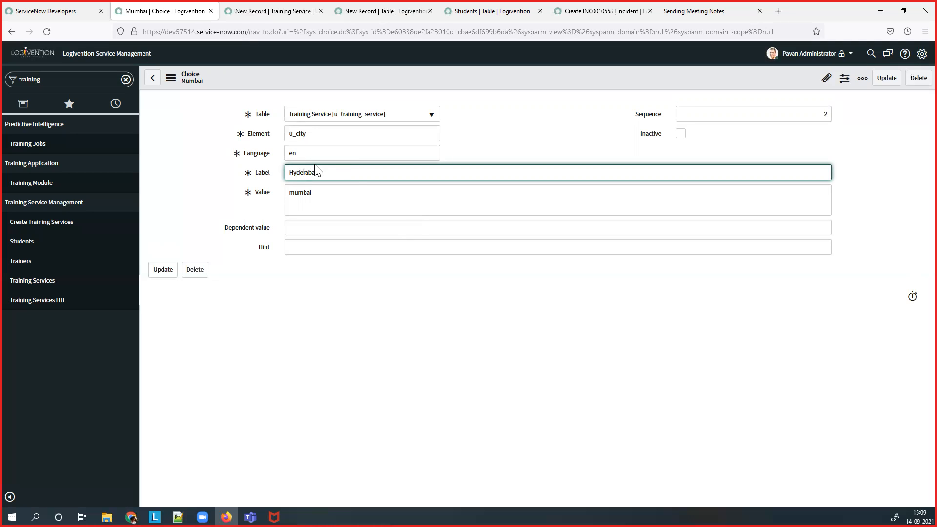
key("Tab")
type("hyderabad")
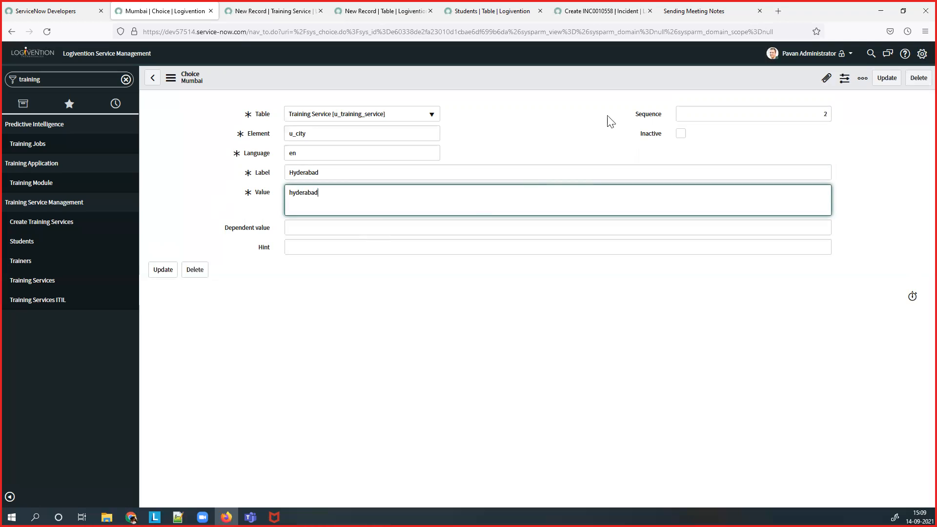
left_click_drag(824, 116, 844, 122)
type("3")
right_click(559, 77)
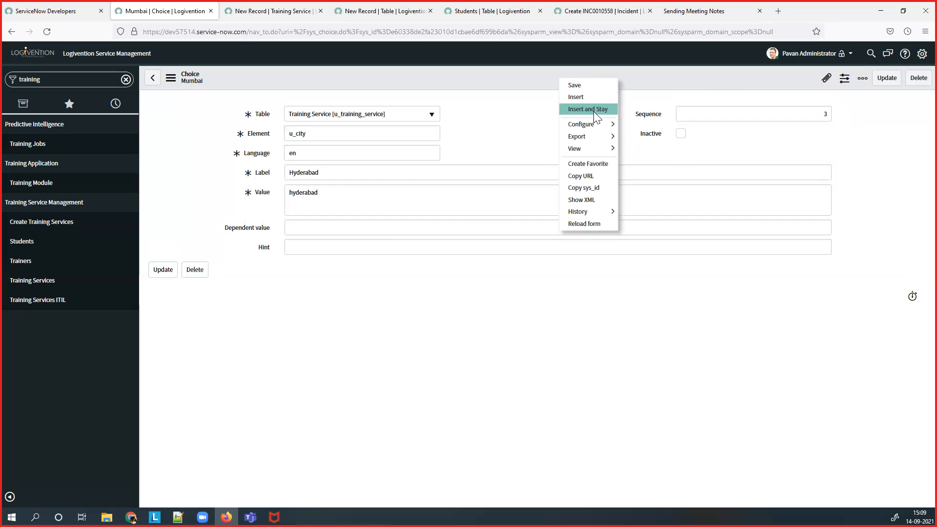
left_click(594, 110)
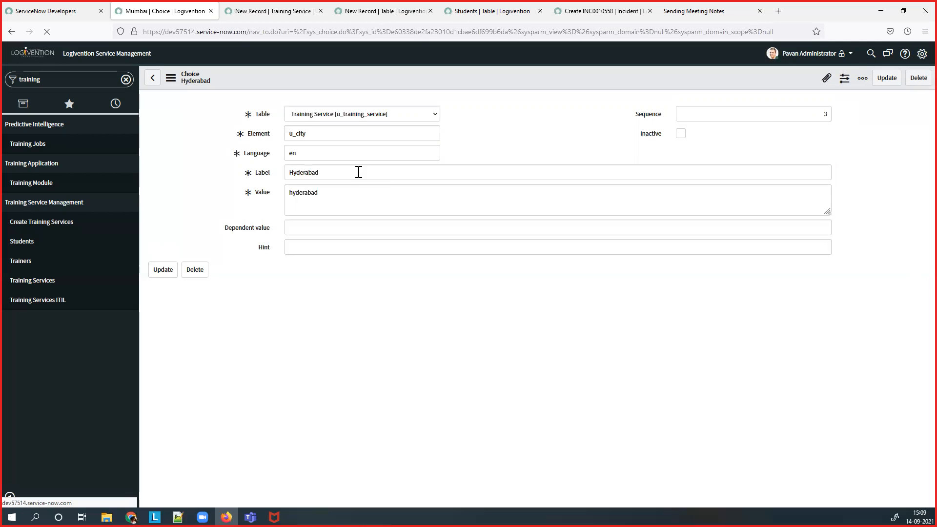
Insert another City choice from the Hyderabad record with label Banglore and value banglore, staying on the inserted record
left_click(331, 173)
left_click_drag(331, 173, 272, 179)
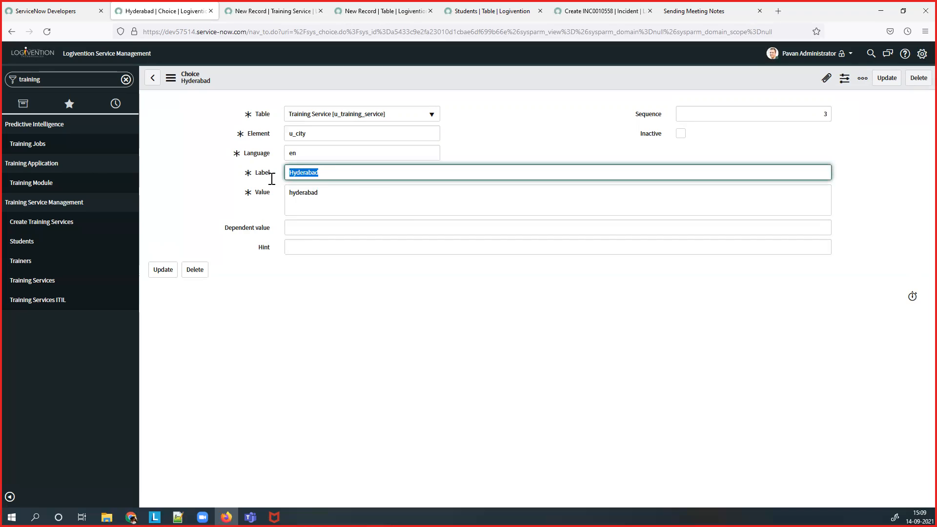
key("BackSpace")
double_click(289, 193)
key("BackSpace")
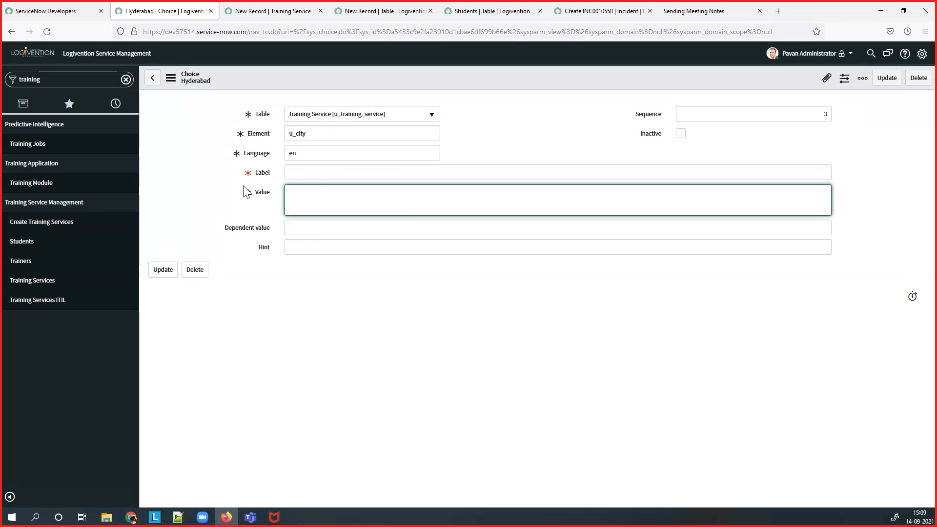
left_click(311, 171)
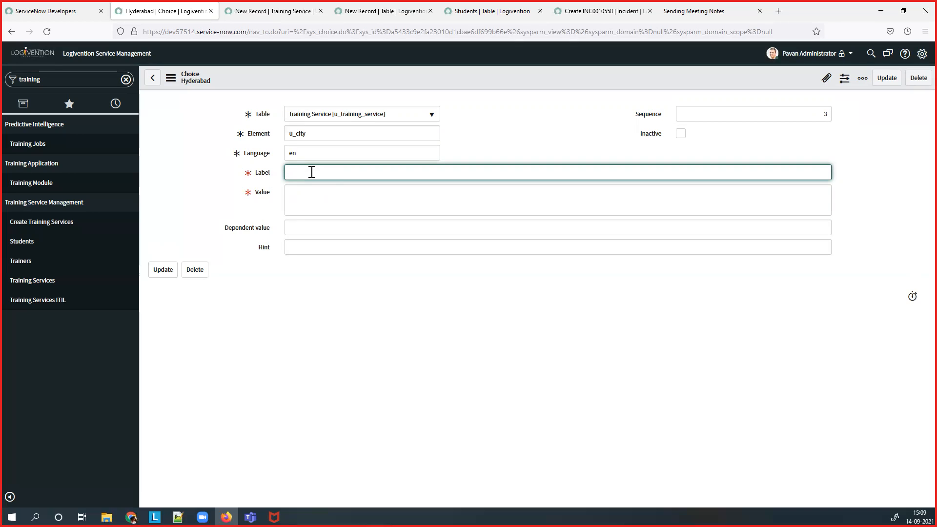
type("Banglore")
left_click(325, 191)
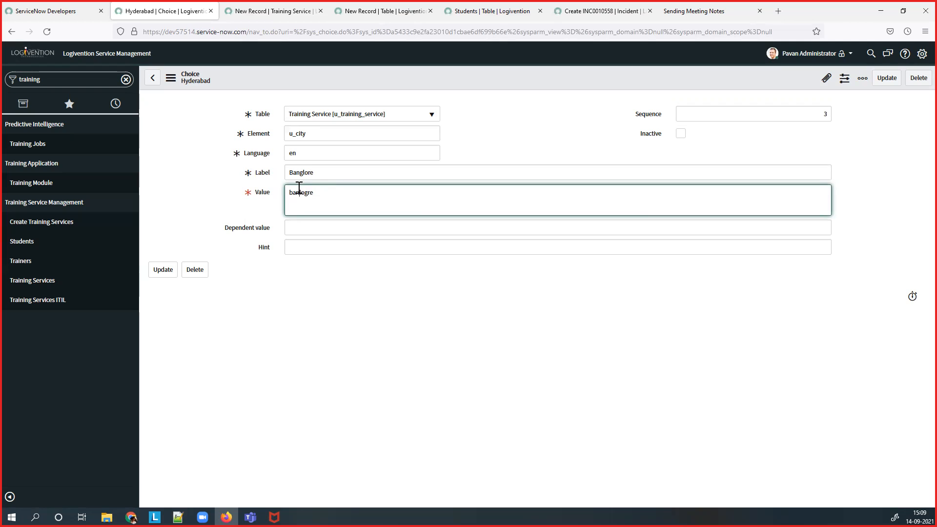
type("g")
right_click(529, 73)
left_click(565, 105)
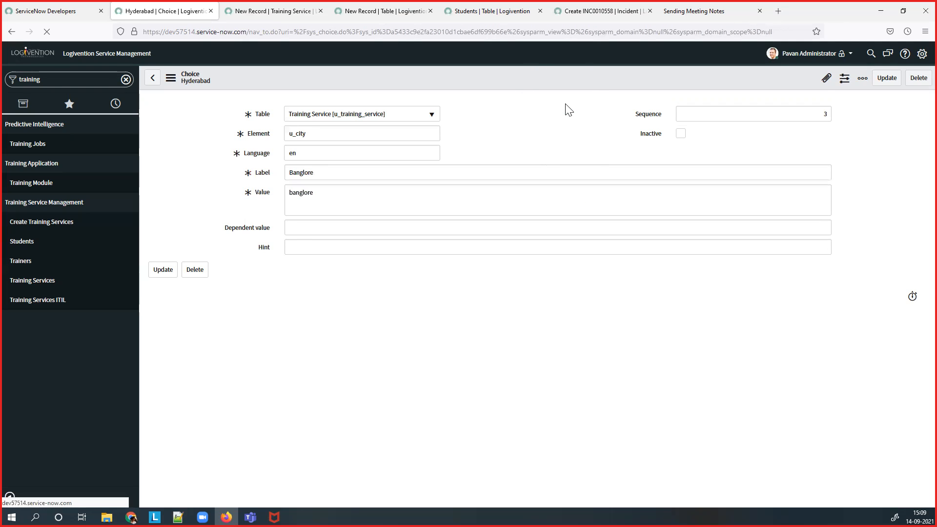
Reload the blank Training Service record in the other browser tab and review the full list of City options
left_click(258, 11)
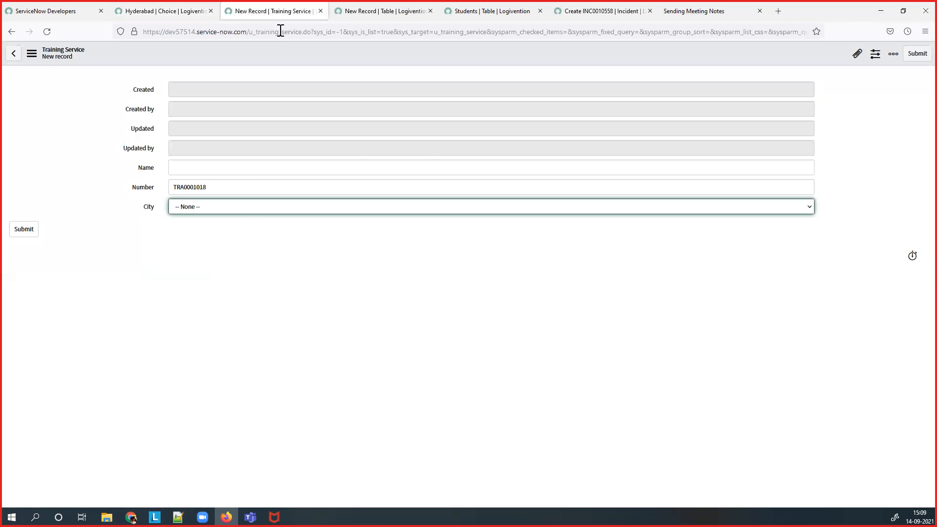
left_click(286, 31)
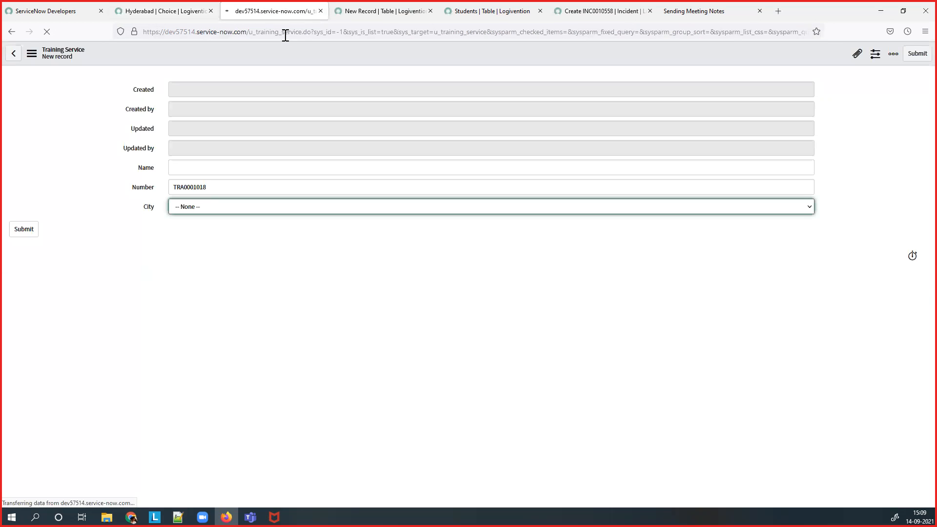
left_click(257, 208)
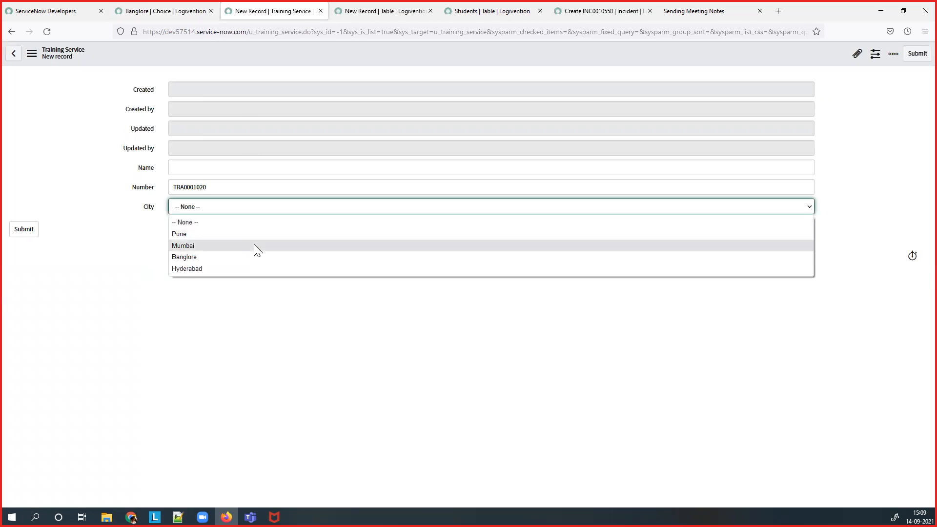
left_click(115, 236)
left_click(174, 13)
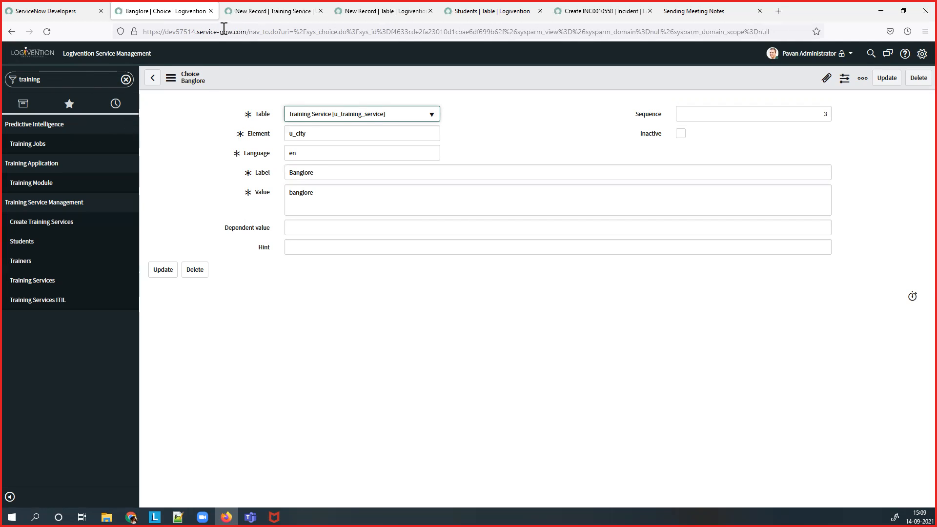
left_click(256, 15)
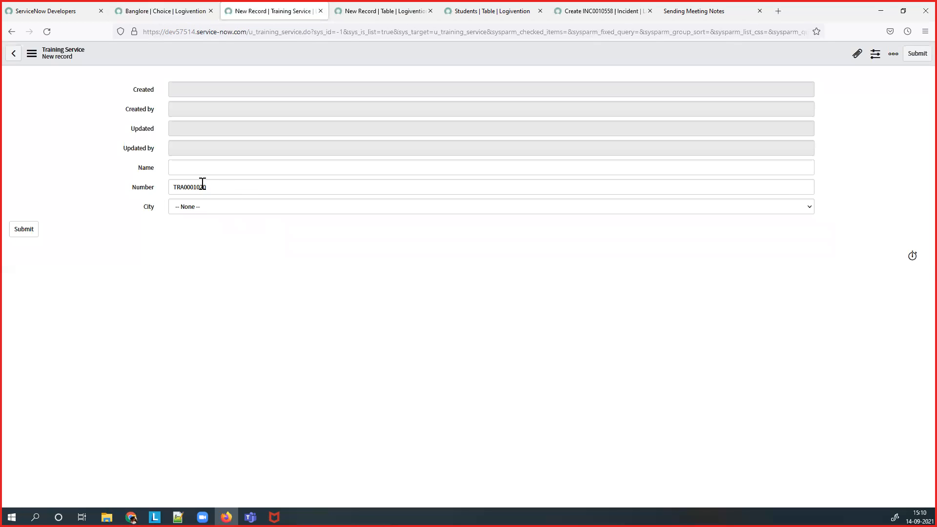
left_click(218, 206)
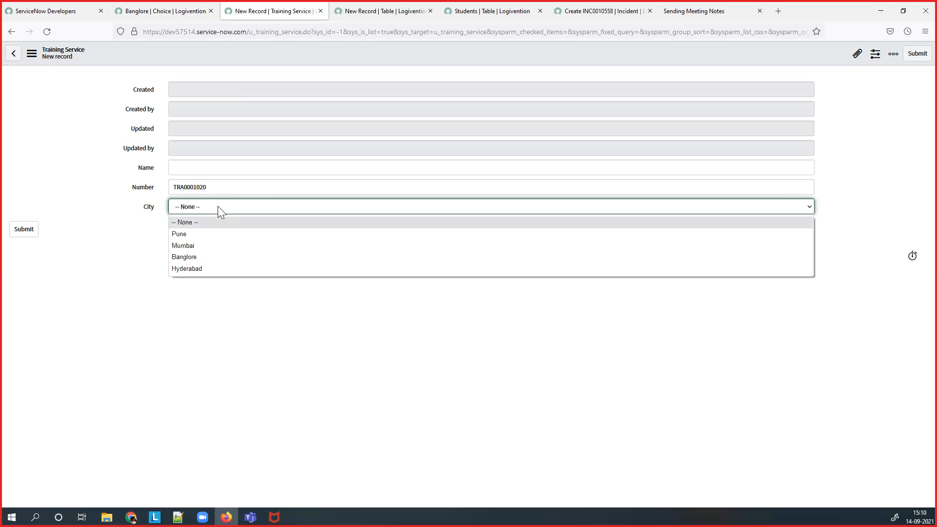
Find the Dictionary module under System Definition in the navigator and start a new dictionary entry
left_click(178, 10)
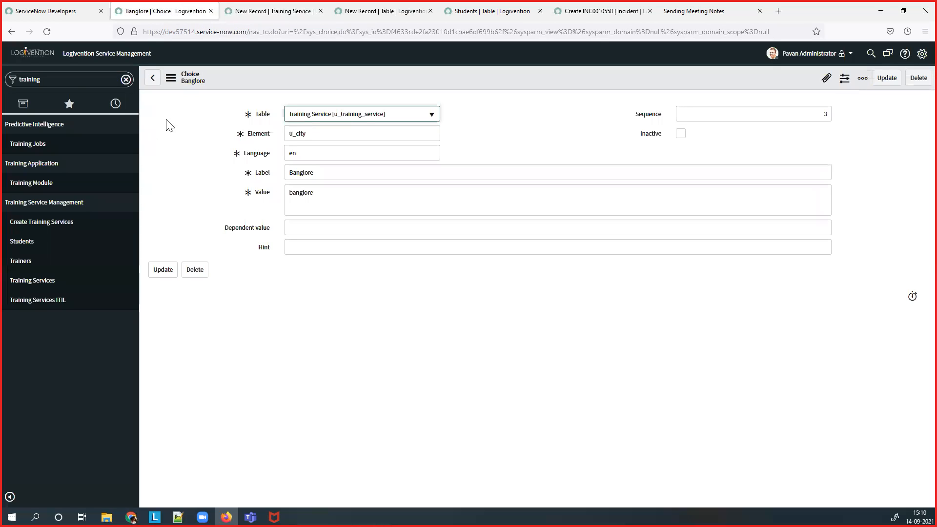
left_click(75, 83)
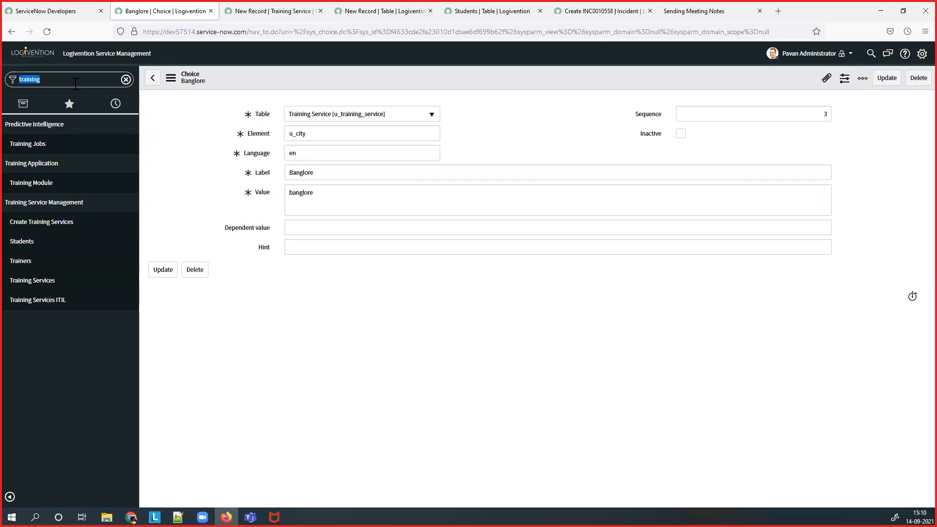
type("dic")
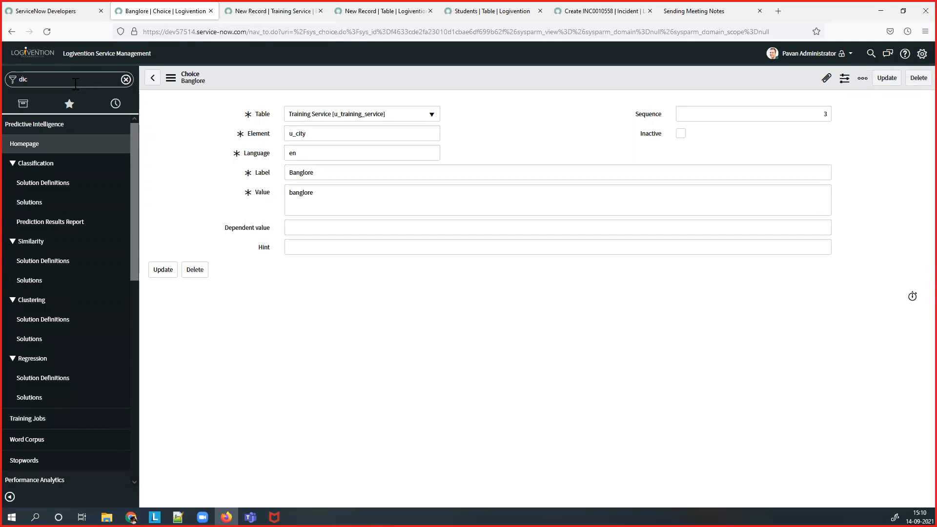
type("tion")
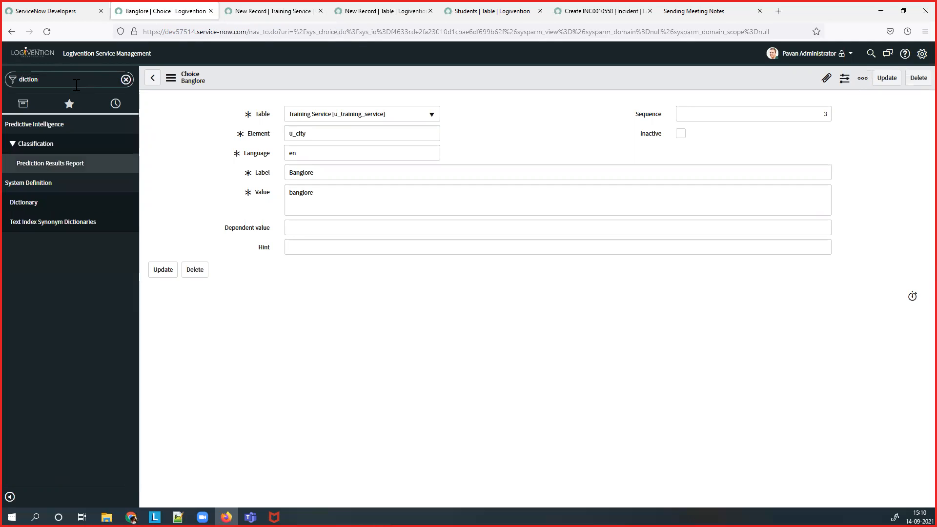
left_click(38, 212)
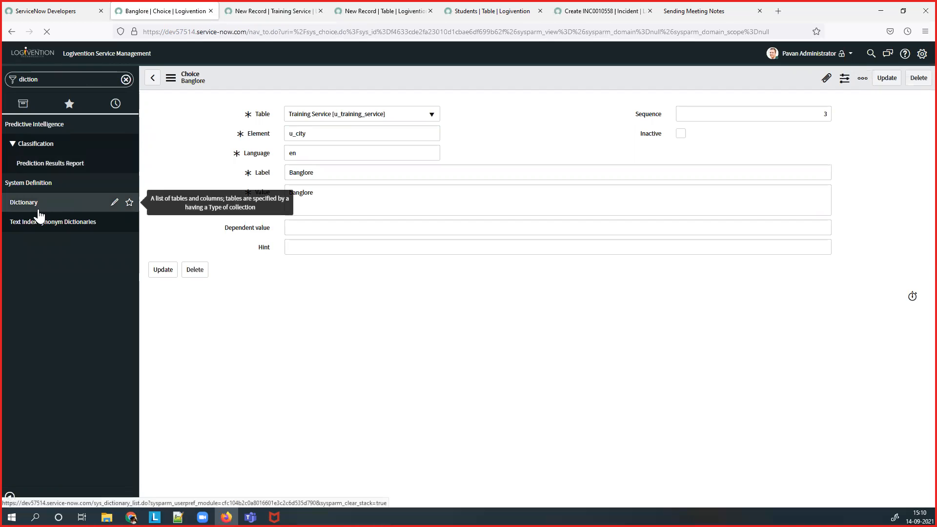
key("ctrl+Tab")
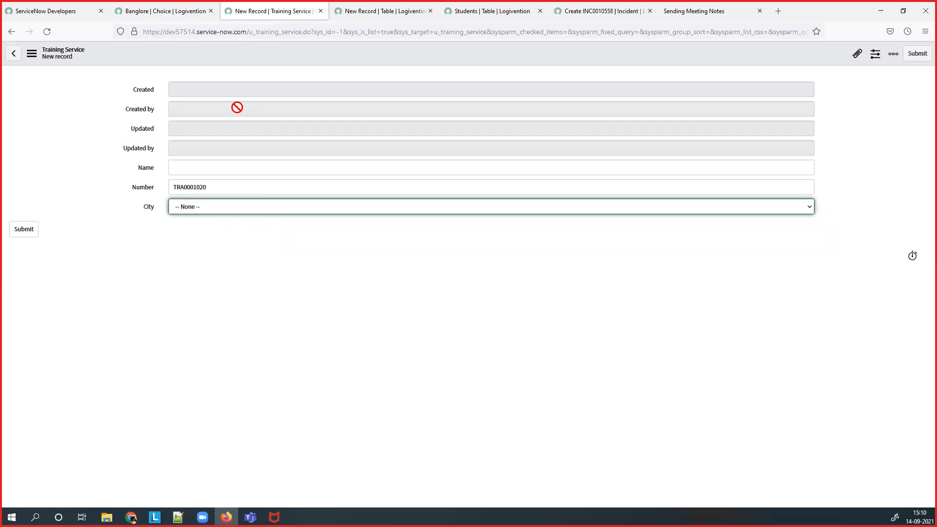
left_click(188, 13)
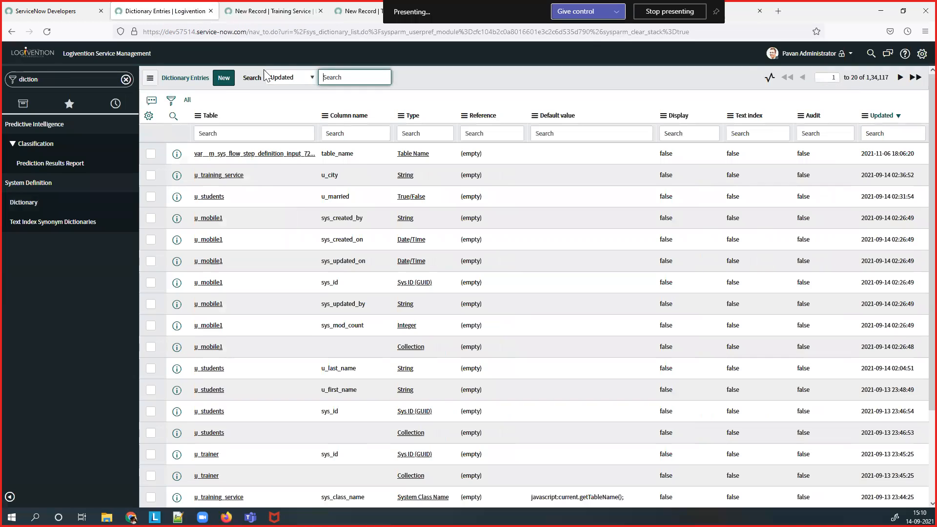
left_click(227, 80)
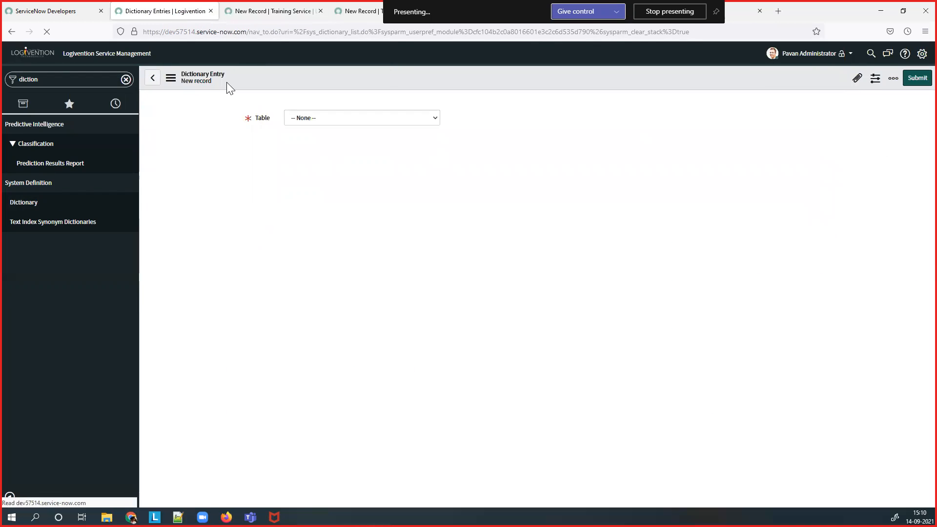
left_click(320, 122)
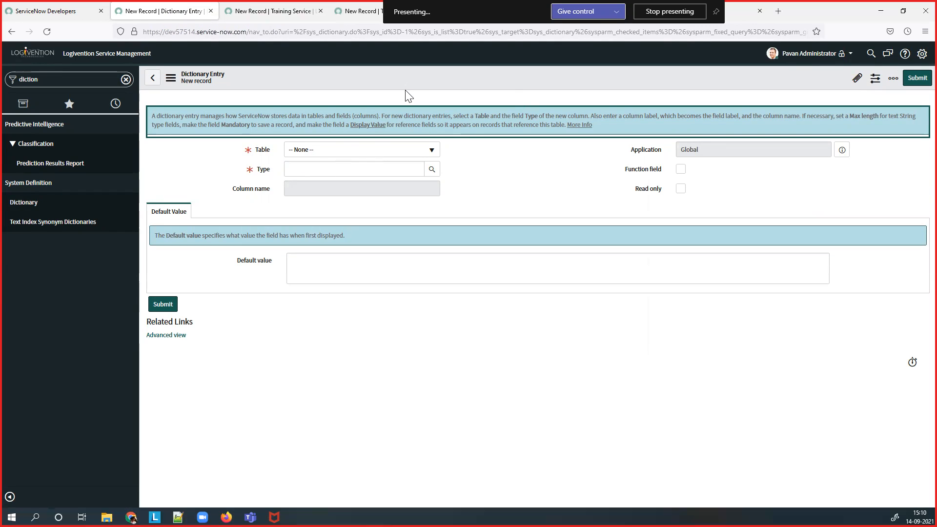
Examine the Dictionary Entry form's layout configuration and its section annotation details, and leave it without saving
right_click(335, 83)
mouse_move(362, 107)
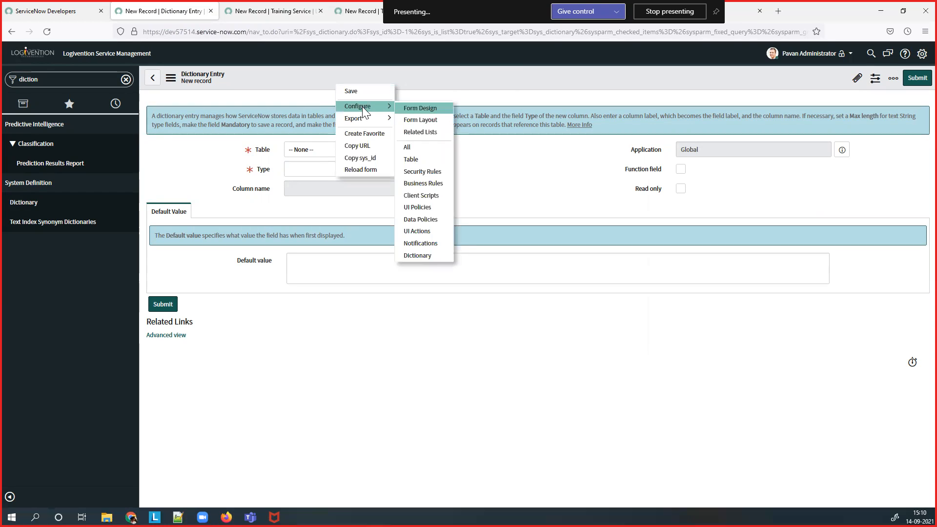
left_click(426, 121)
right_click(402, 78)
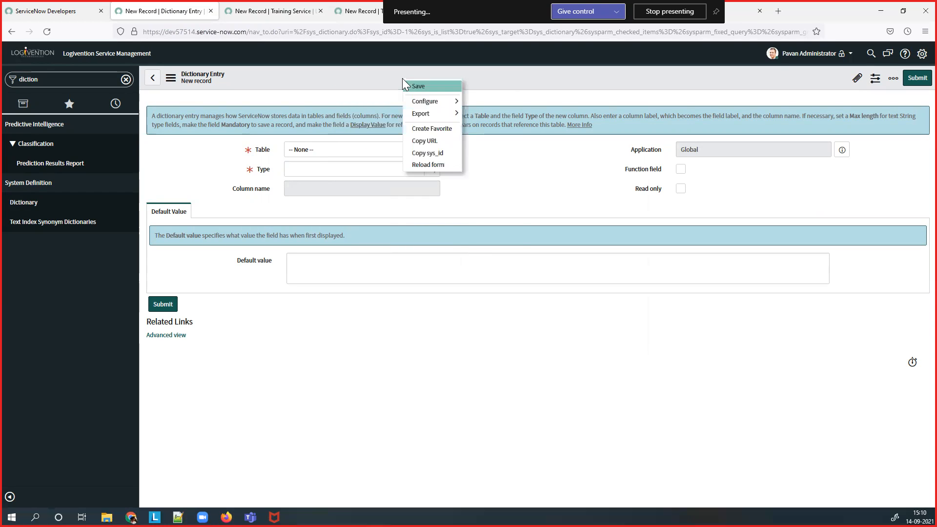
mouse_move(426, 100)
left_click(489, 114)
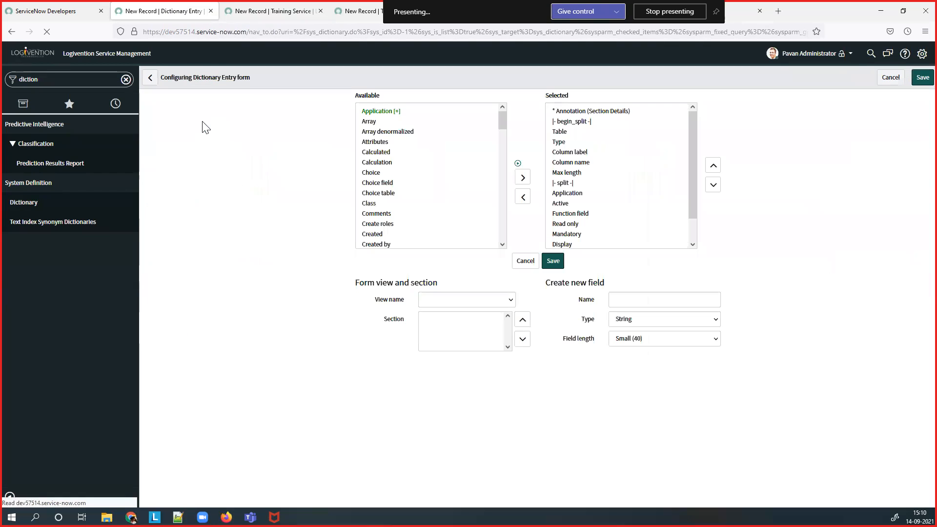
left_click(588, 110)
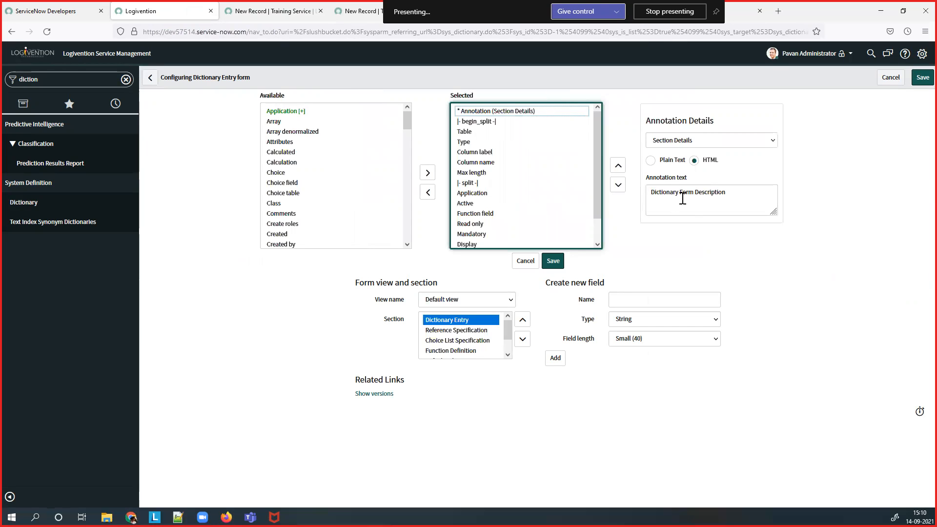
left_click(523, 264)
left_click(523, 264)
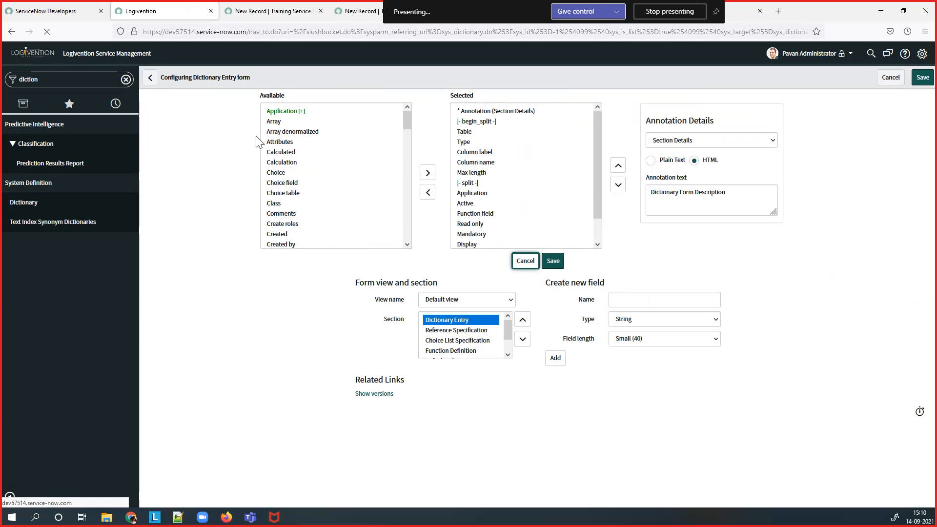
left_click(526, 262)
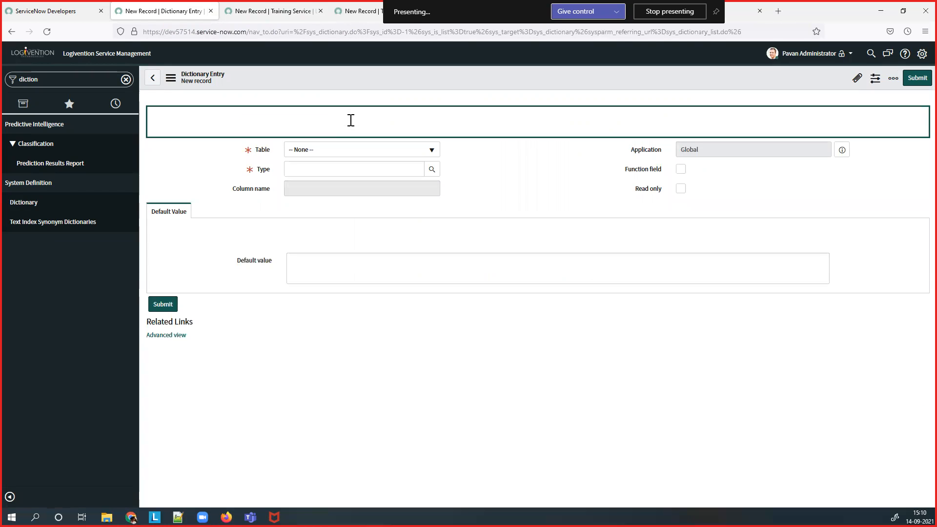
Set the new dictionary entry's table to Training Service [u_training_service]
left_click(339, 153)
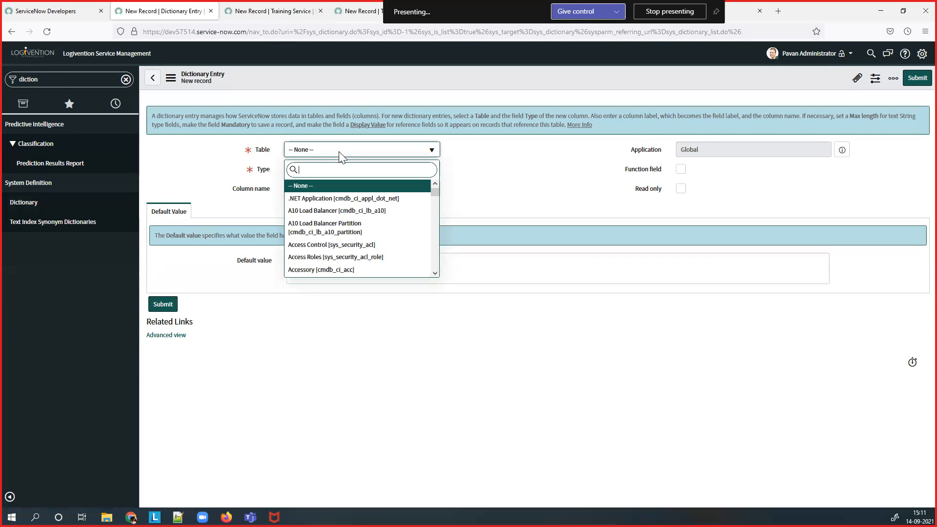
type("training")
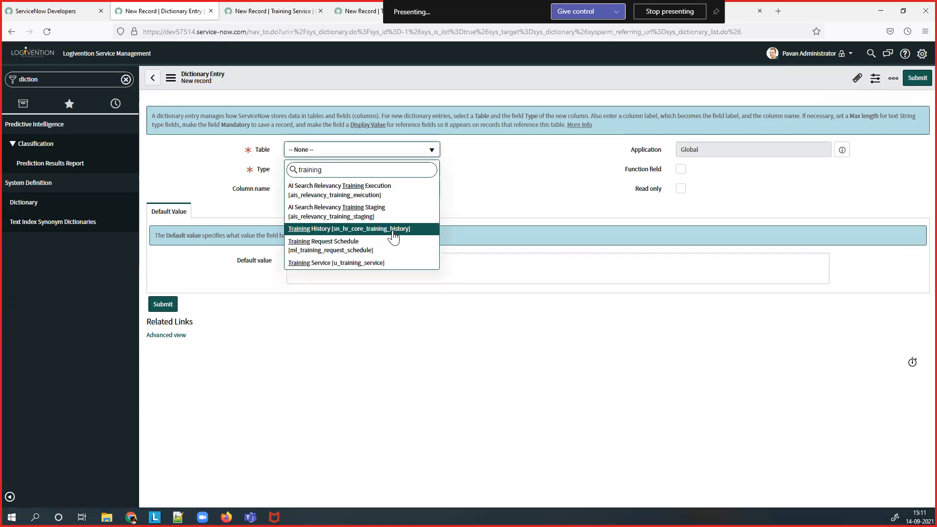
left_click(379, 263)
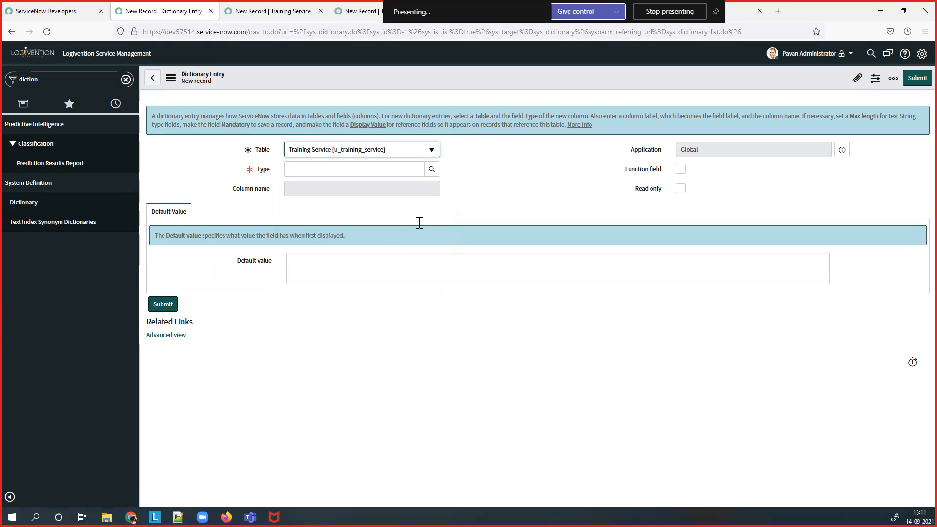
Make the new dictionary entry a Choice column labelled State with column name u_state, and save it
left_click(337, 169)
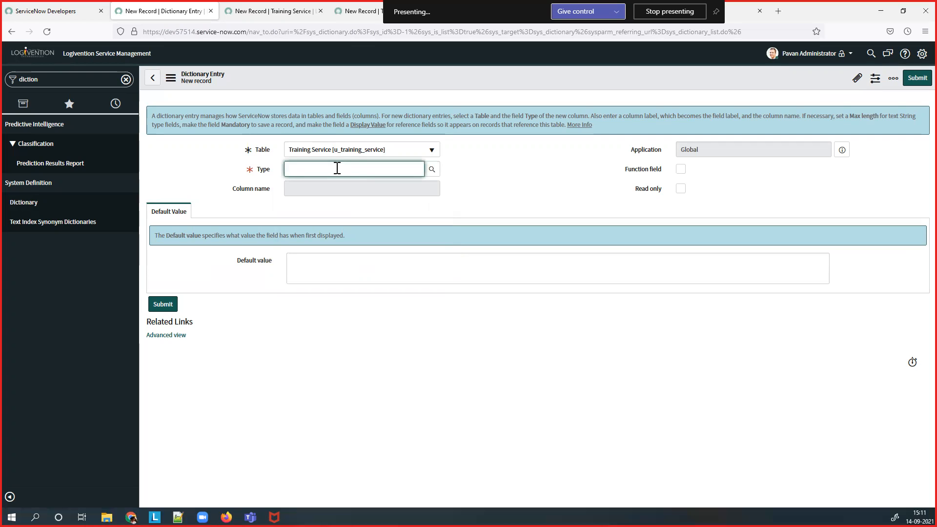
type("choic")
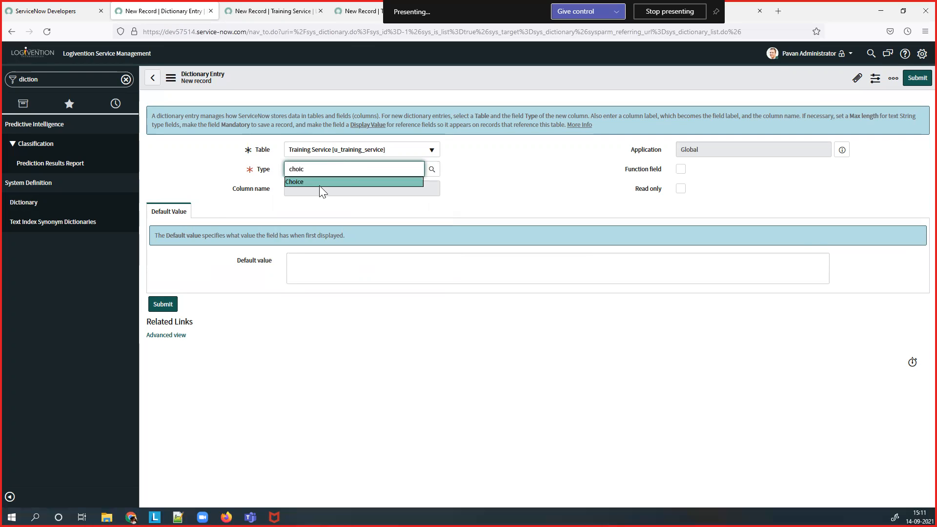
left_click(320, 181)
left_click(321, 185)
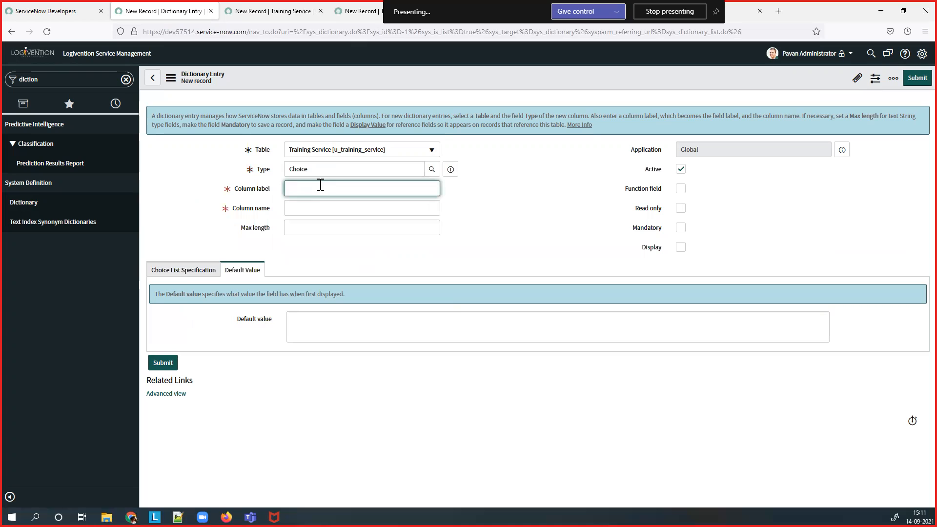
type("State")
left_click(306, 208)
left_click(329, 209)
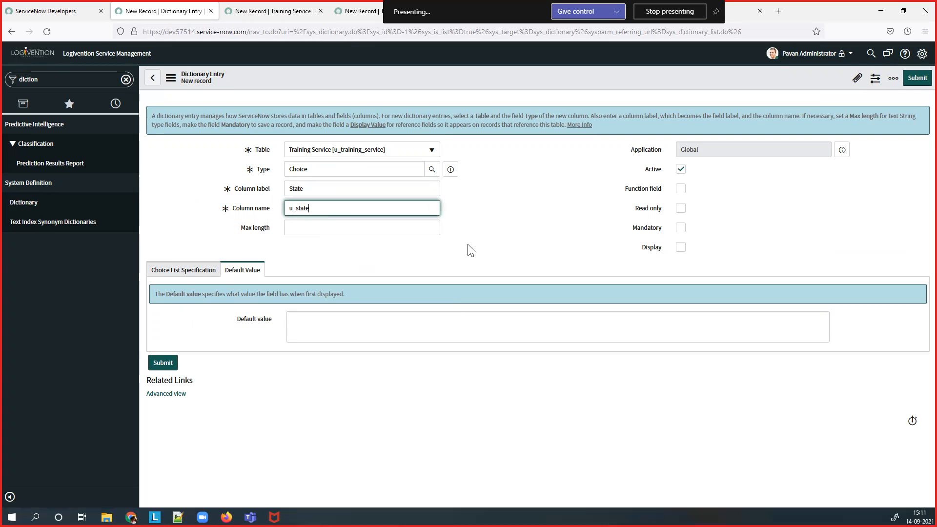
right_click(372, 81)
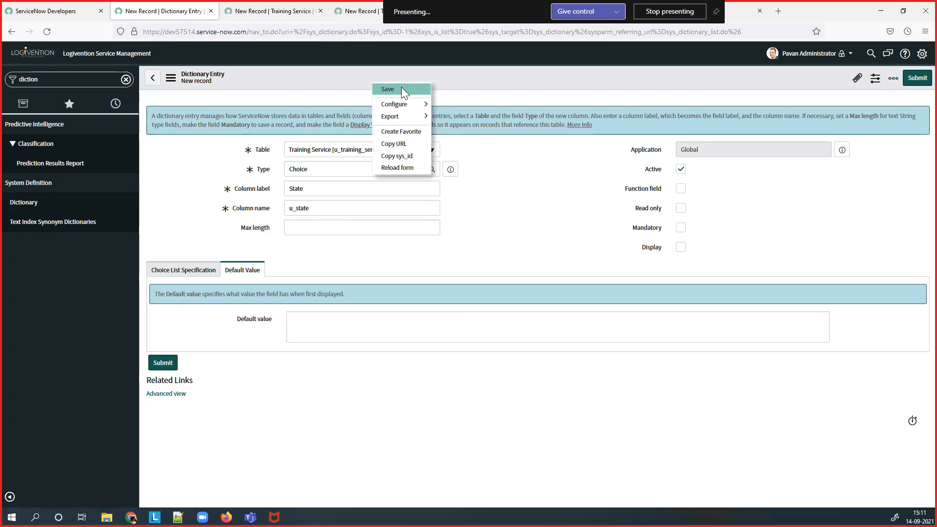
left_click(402, 88)
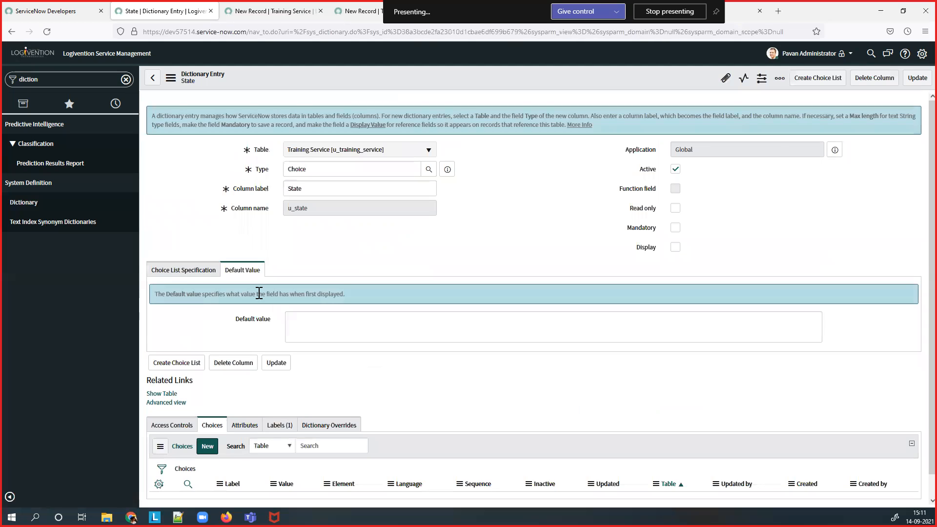
Add and save a choice for the State column with label Maharashtra, value maha and sequence 1
left_click(188, 277)
scroll(366, 261, "down", 1)
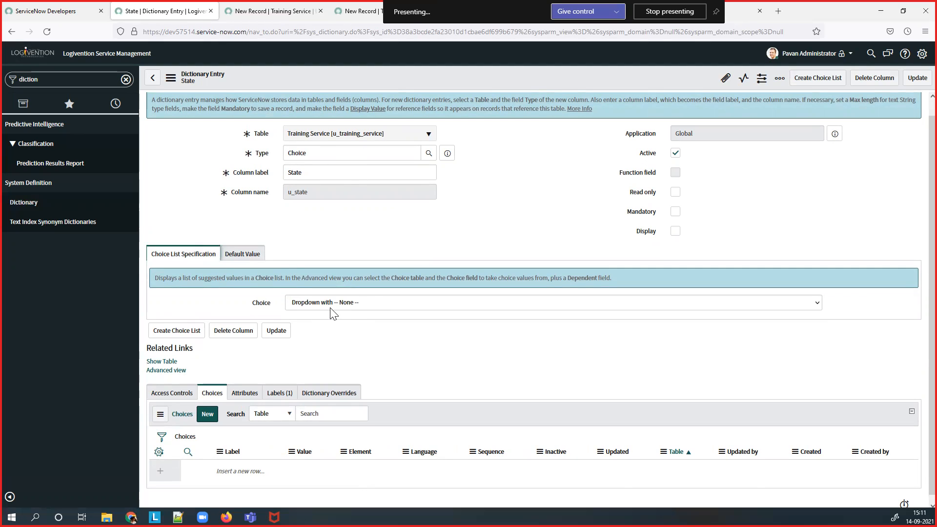
left_click(208, 416)
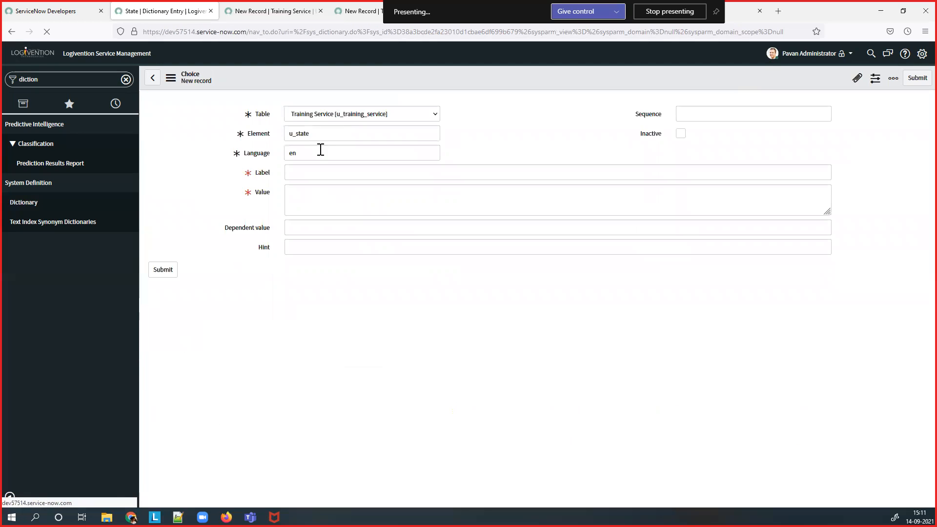
left_click(313, 171)
type("Maharashtra")
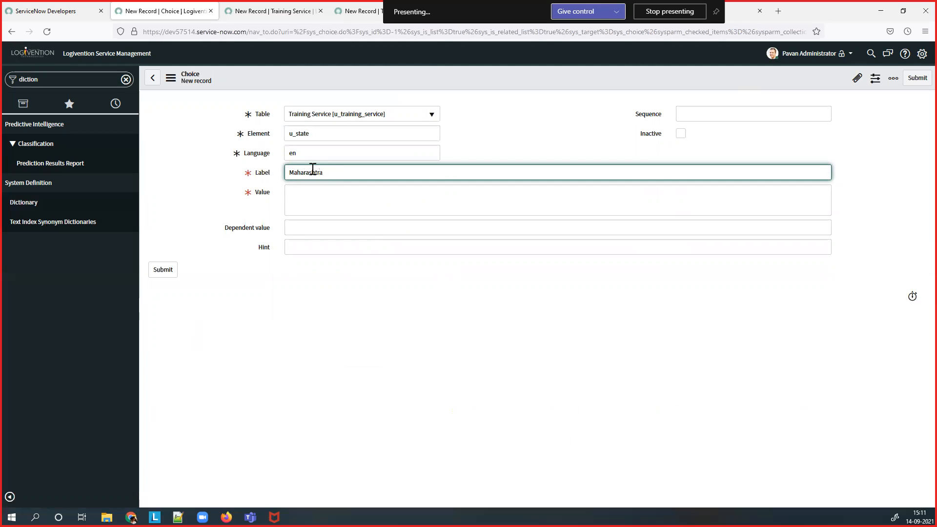
left_click(324, 200)
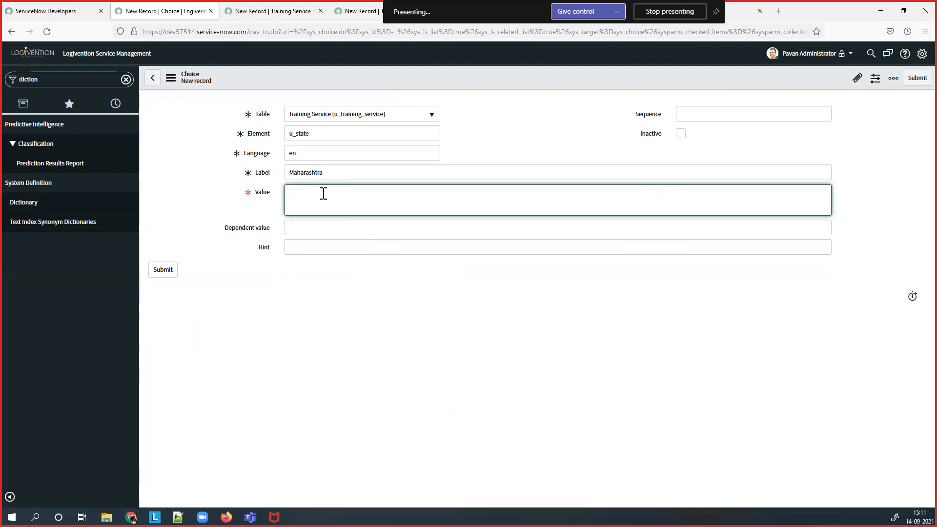
type("maha")
left_click(771, 114)
type("1")
right_click(423, 77)
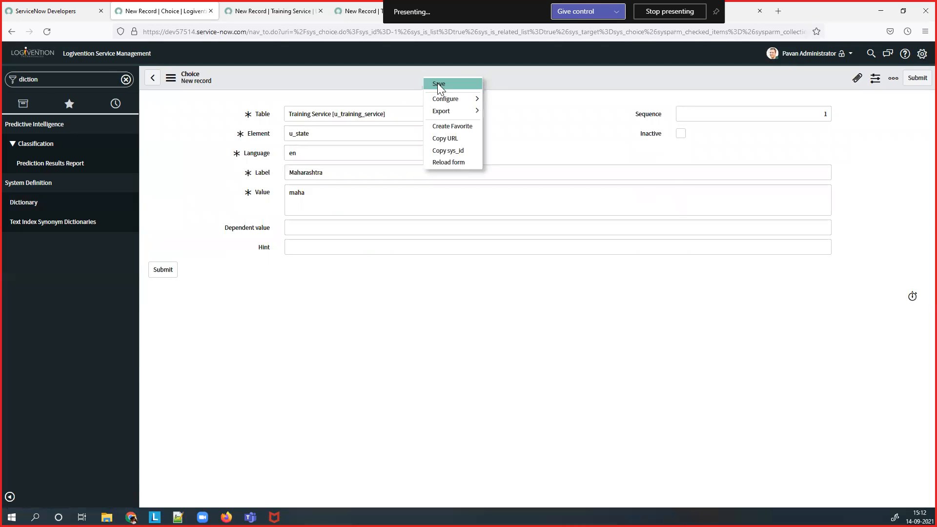
left_click(439, 85)
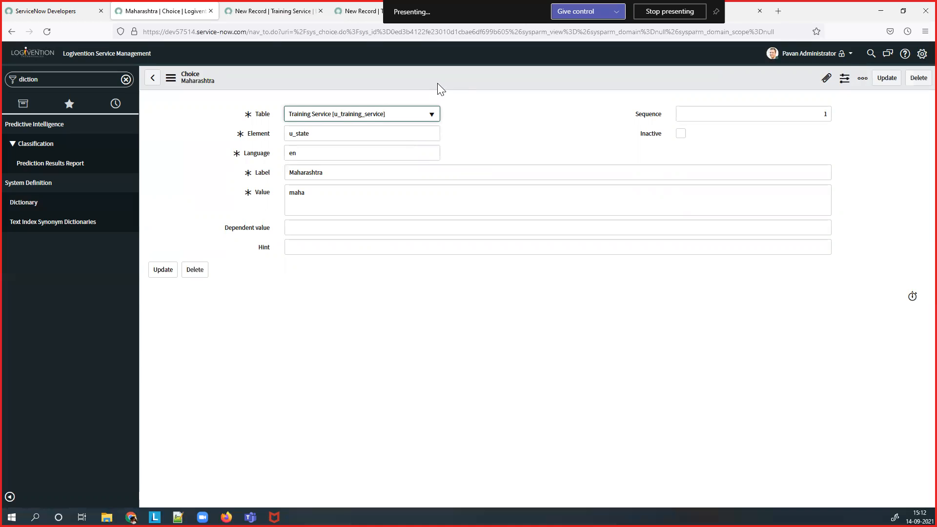
Insert a second State choice from this record with label Telangana, value tel and sequence 2, staying on the new record
left_click_drag(343, 177, 247, 185)
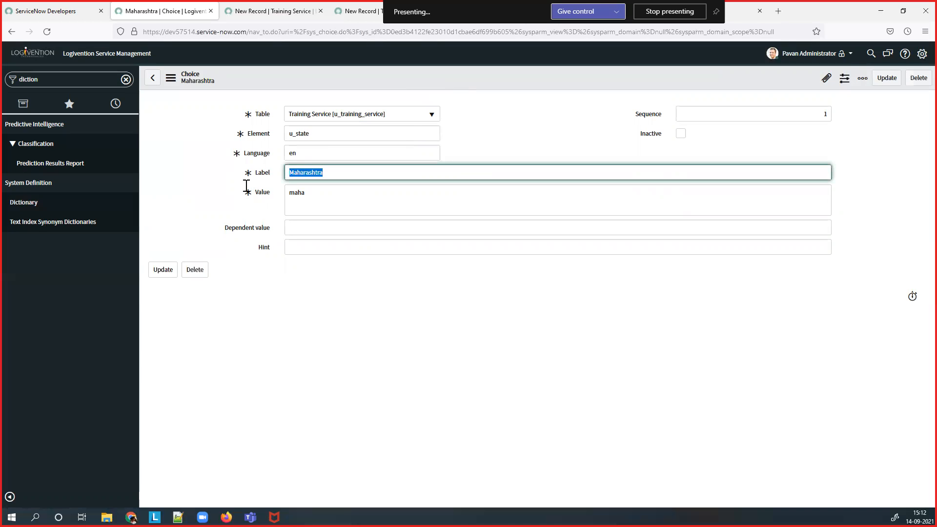
type("Telangana")
left_click_drag(328, 191, 242, 191)
type("tel")
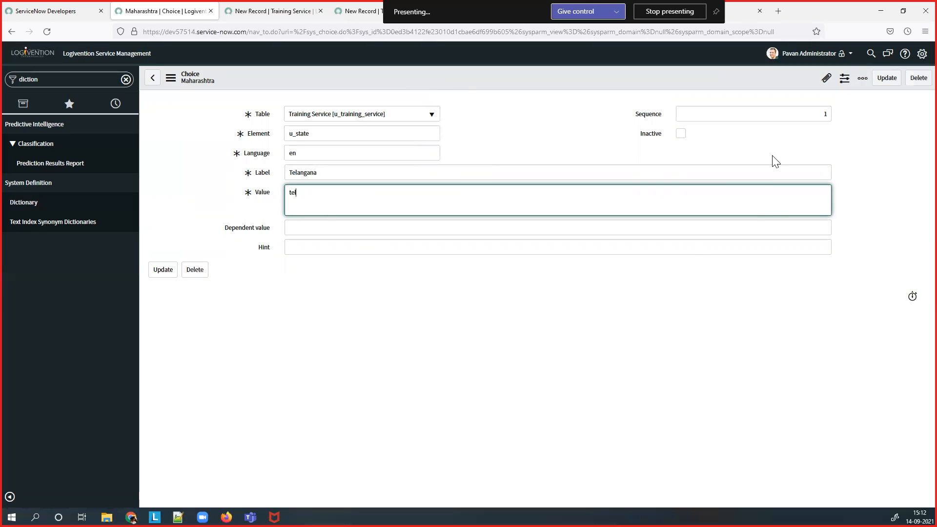
left_click(811, 115)
key("BackSpace")
type("2")
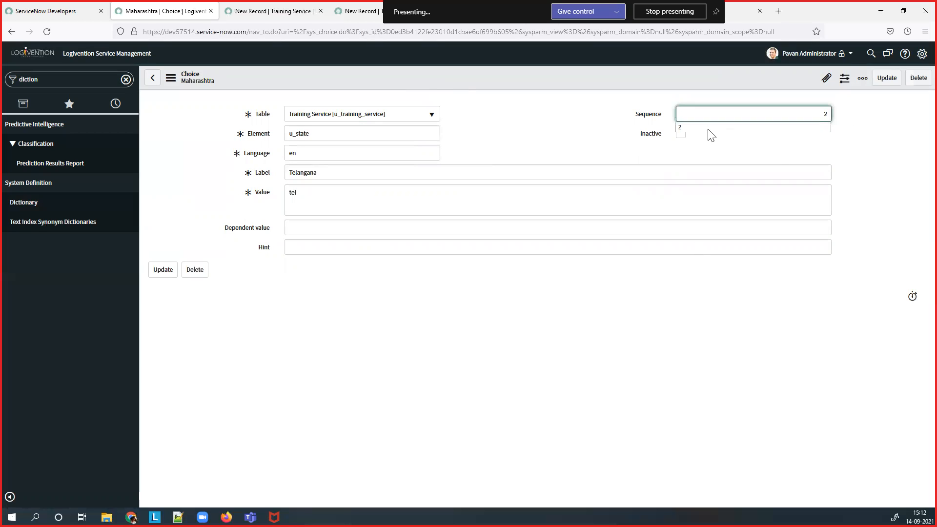
right_click(515, 79)
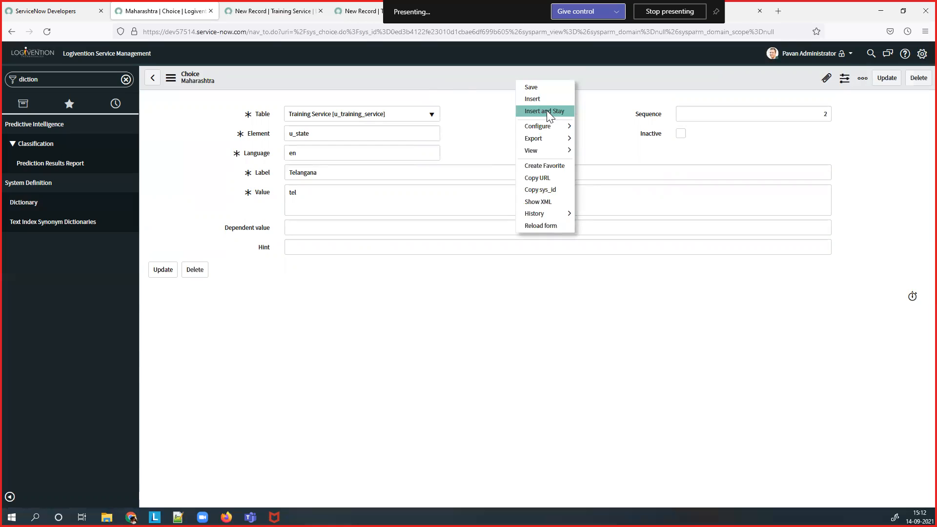
left_click(547, 110)
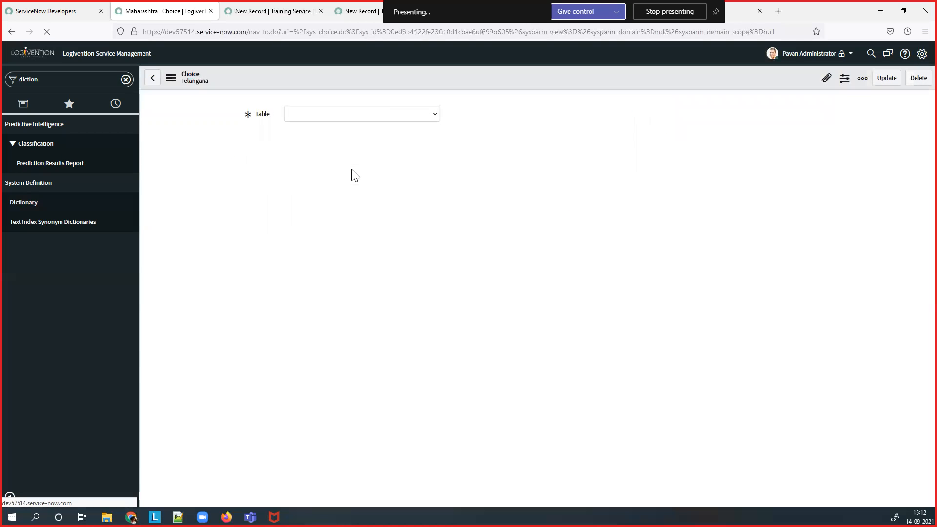
Insert a third State choice with label Karnataka, value kar and sequence 3, staying on the new record
left_click(345, 176)
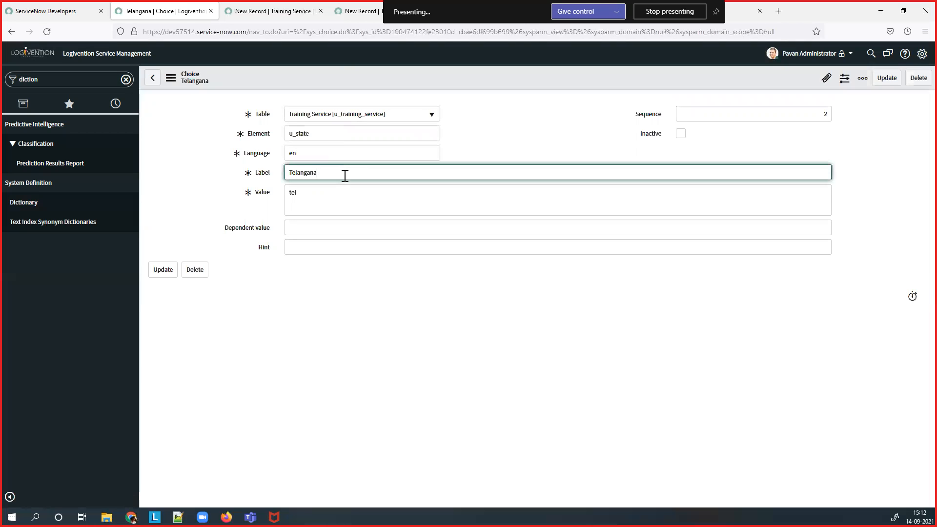
key("BackSpace")
key("BackSpace")
key("BackSpace")
key("BackSpace")
key("BackSpace")
key("BackSpace")
key("BackSpace")
key("BackSpace")
left_click(326, 197)
key("ctrl+a")
type("kar")
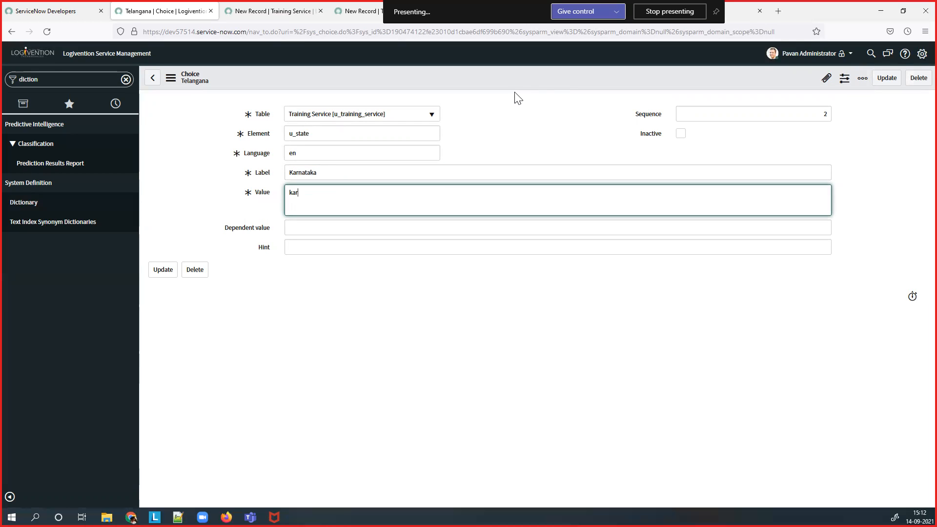
left_click_drag(820, 116, 837, 117)
type("3")
right_click(573, 79)
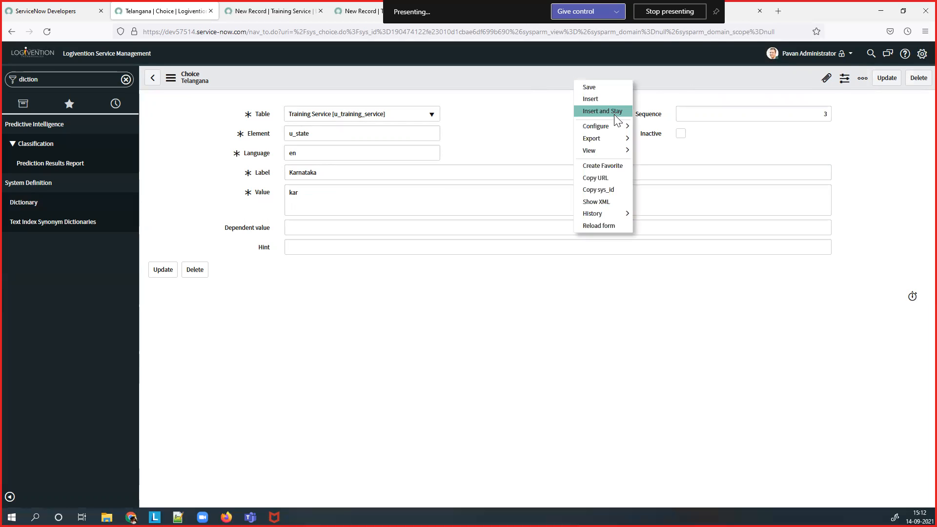
left_click(614, 114)
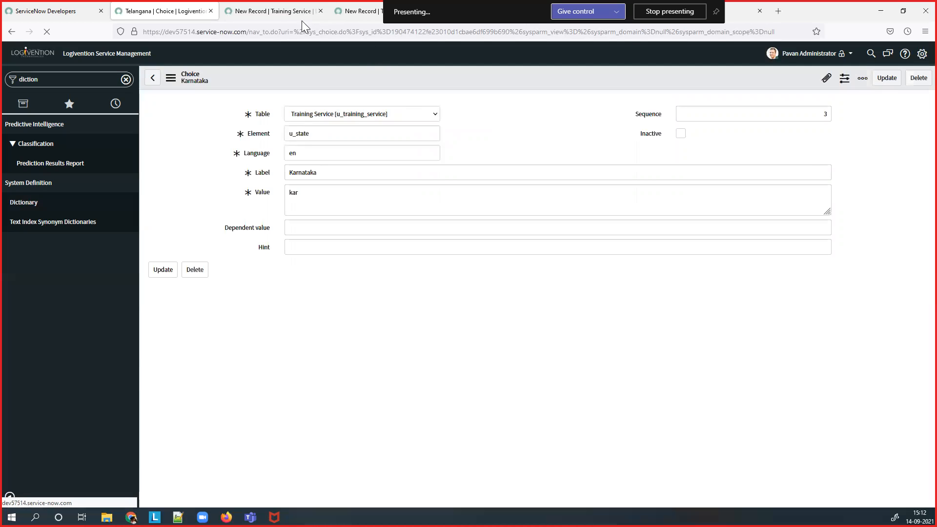
Reload the blank Training Service record in its browser tab and open the form's layout configuration
left_click(288, 12)
left_click(293, 32)
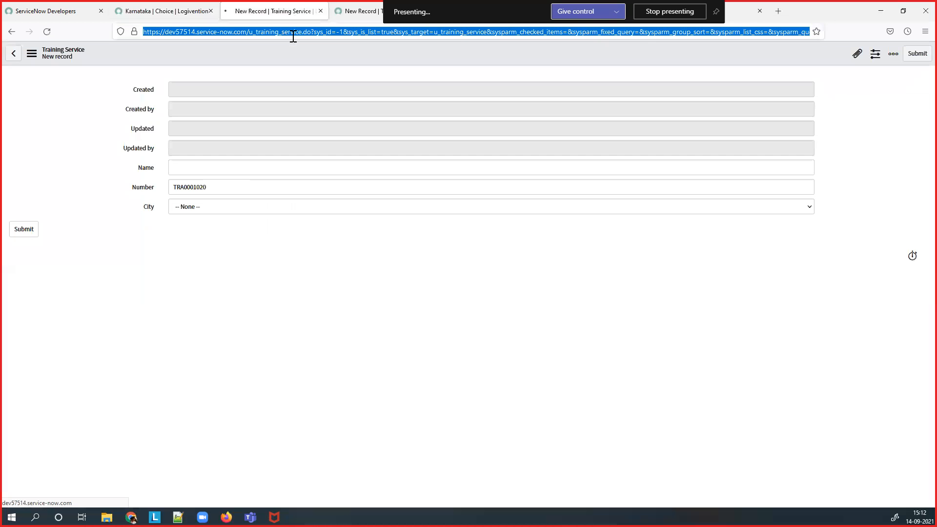
key("Return")
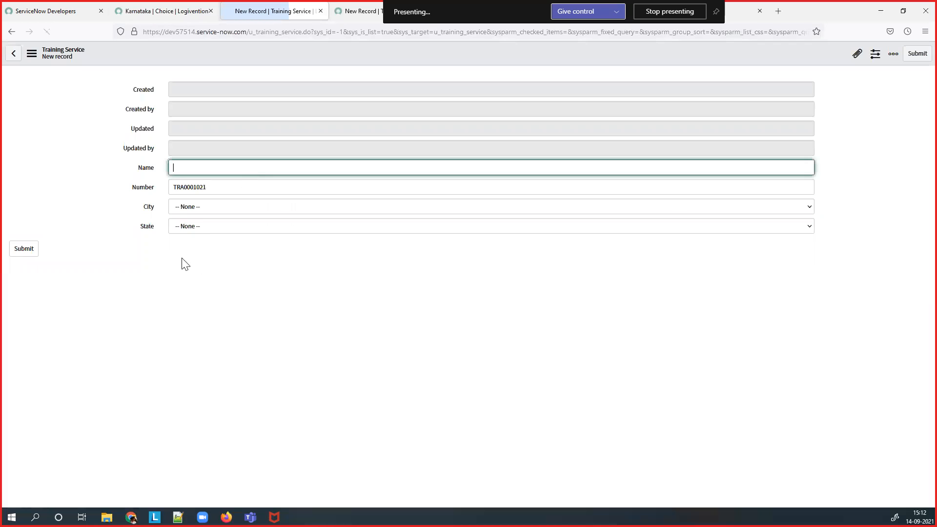
right_click(228, 57)
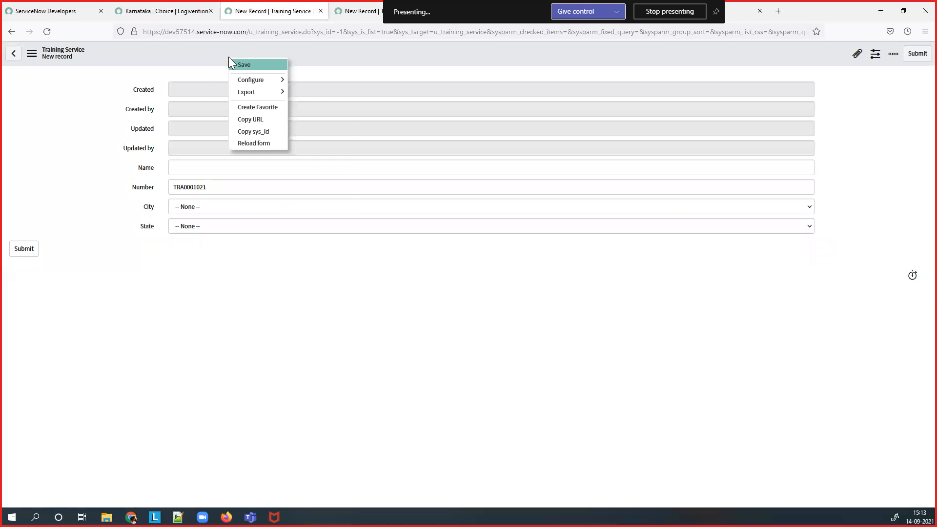
mouse_move(259, 78)
left_click(318, 94)
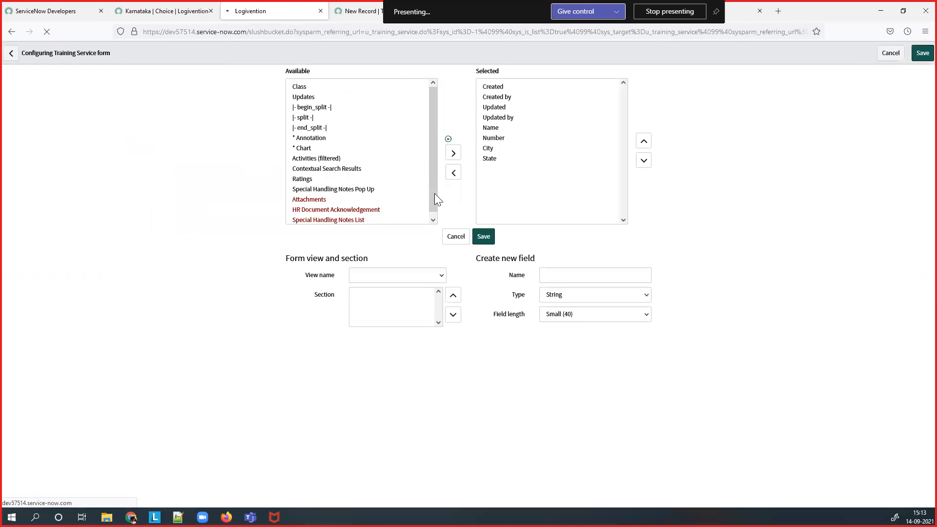
Add the split, end_split and begin_split markers to the Training Service form's selected fields
left_click(312, 108)
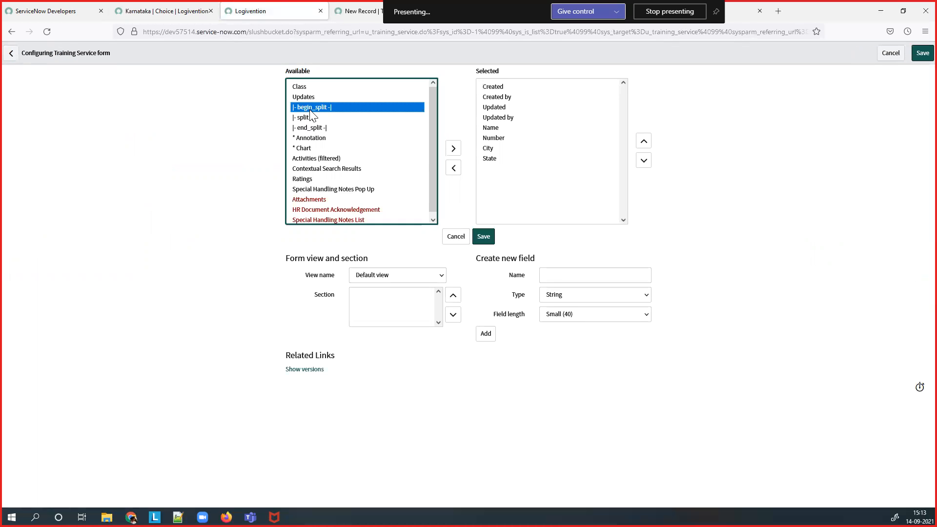
double_click(311, 117)
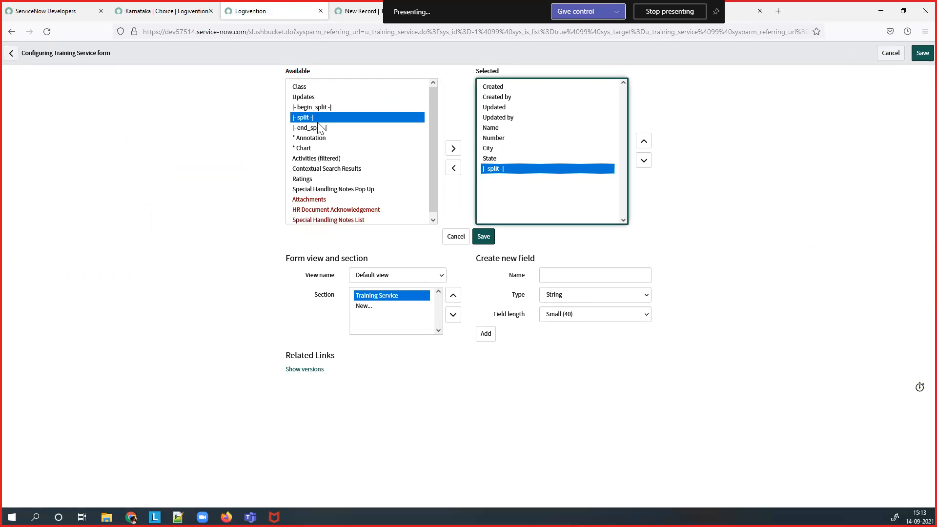
double_click(322, 128)
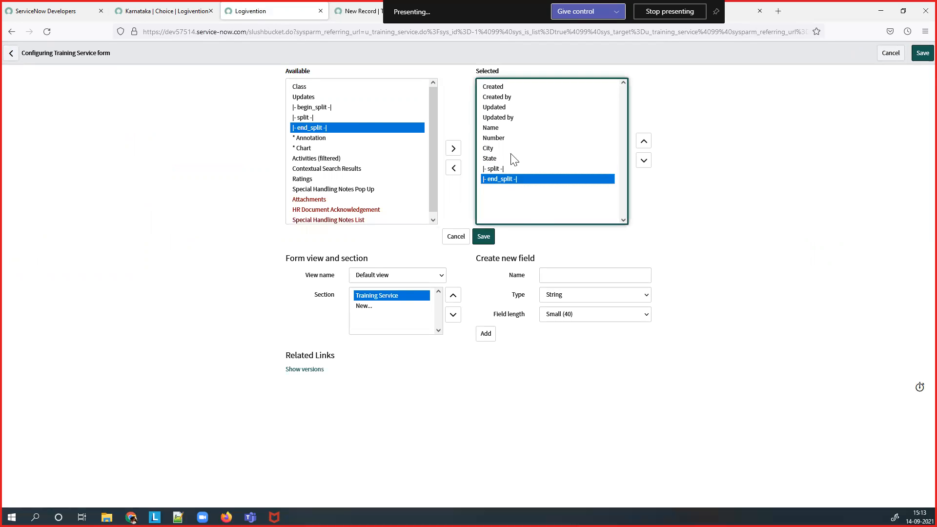
double_click(349, 108)
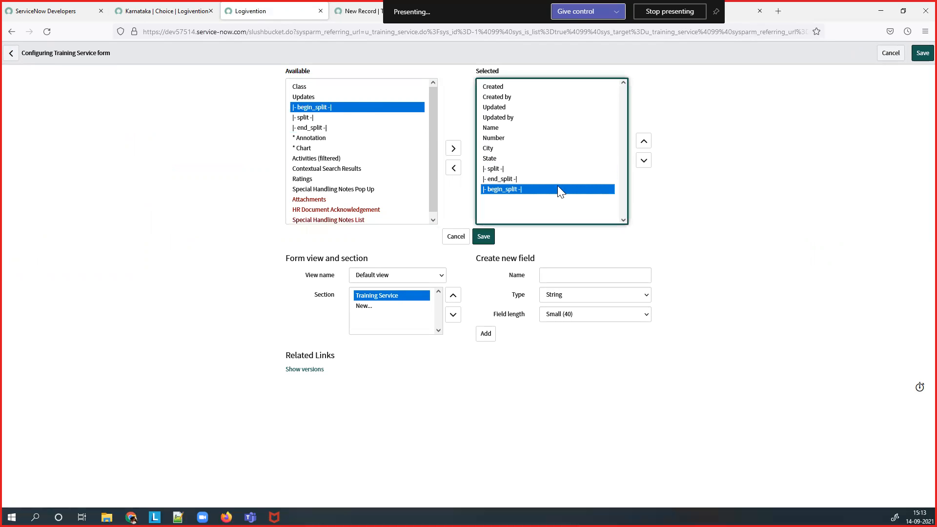
Move the begin_split marker to the start of the selected fields, above Created
left_click(644, 142)
left_click(644, 142)
left_click(644, 142)
left_click(644, 141)
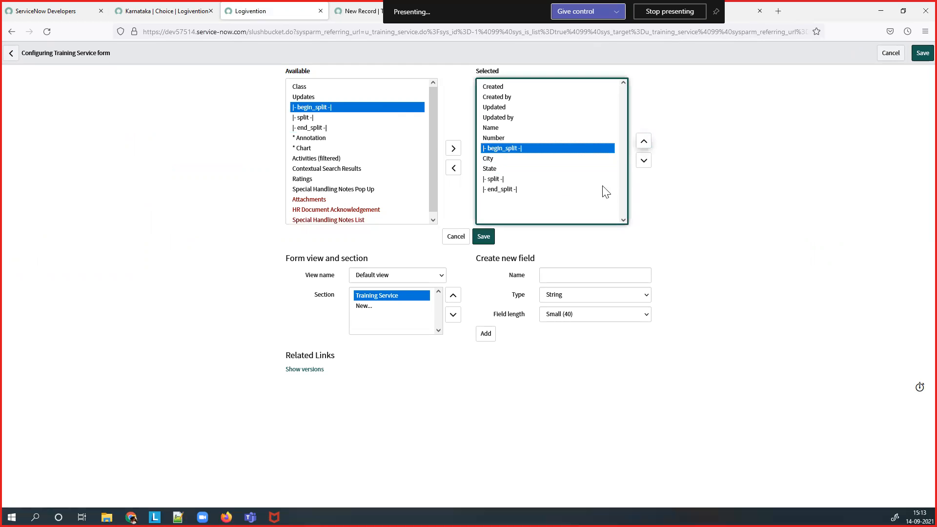
left_click(505, 179)
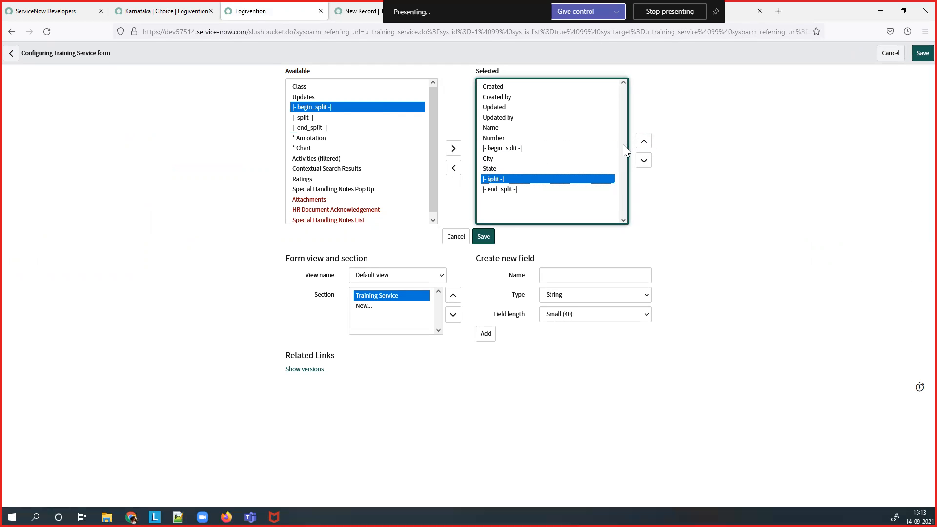
left_click(522, 148)
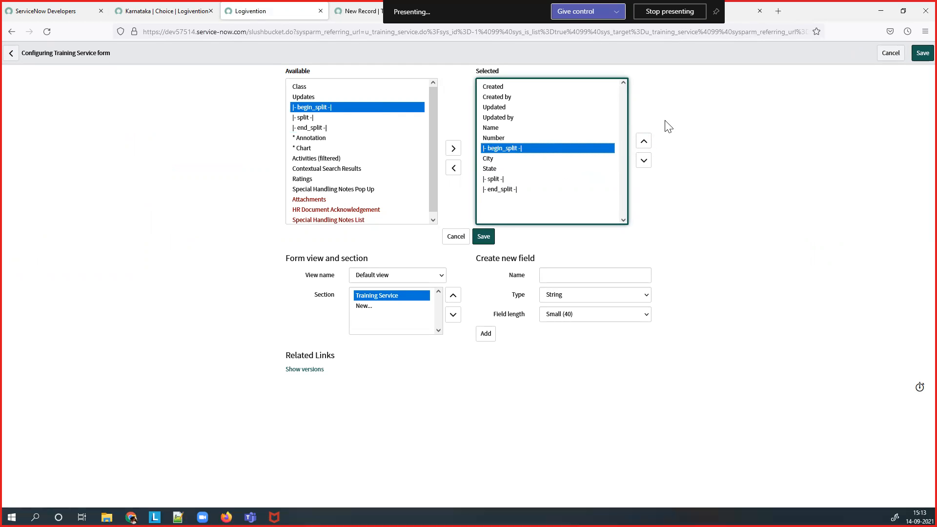
left_click(643, 142)
left_click(644, 141)
left_click(644, 142)
left_click(644, 142)
left_click(644, 141)
left_click(644, 143)
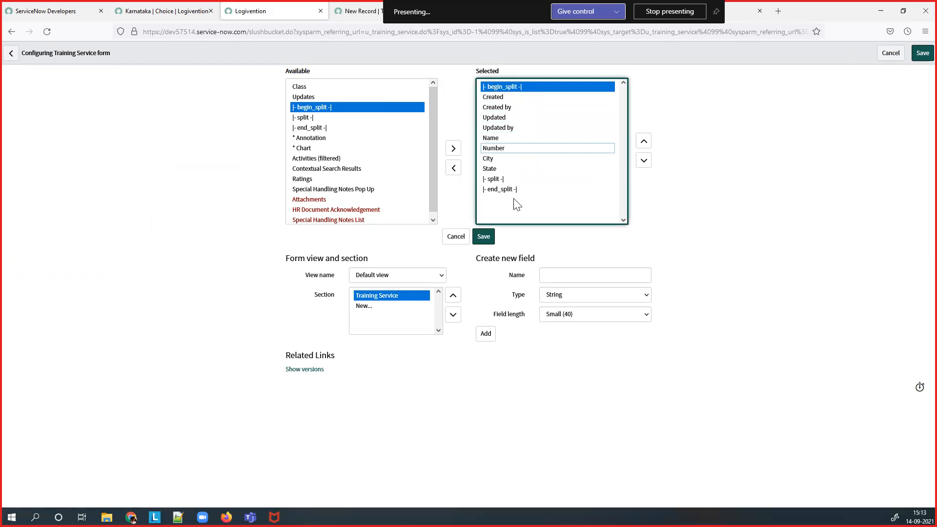
Move the split marker up between the Created by and Updated fields
left_click(498, 179)
left_click(644, 141)
left_click(644, 142)
left_click(644, 141)
left_click(644, 142)
left_click(644, 142)
left_click(644, 142)
Move end_split directly below Number and State above City in the selected fields, and save the form layout
left_click(518, 190)
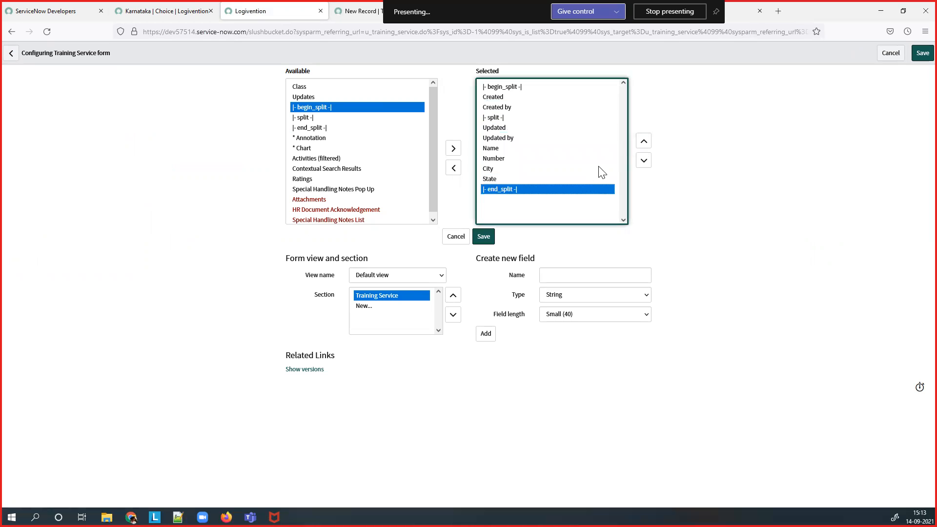
left_click(643, 142)
left_click(643, 143)
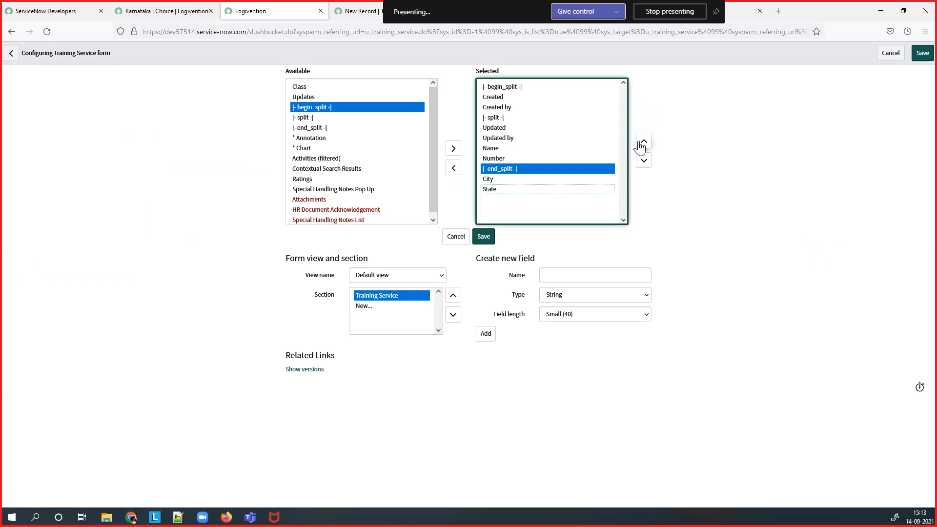
left_click(500, 190)
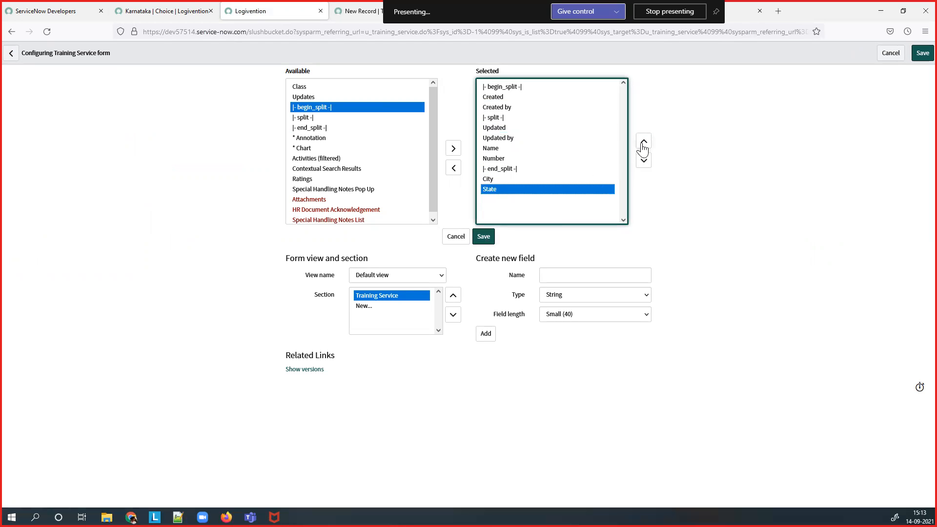
left_click(644, 141)
left_click(484, 236)
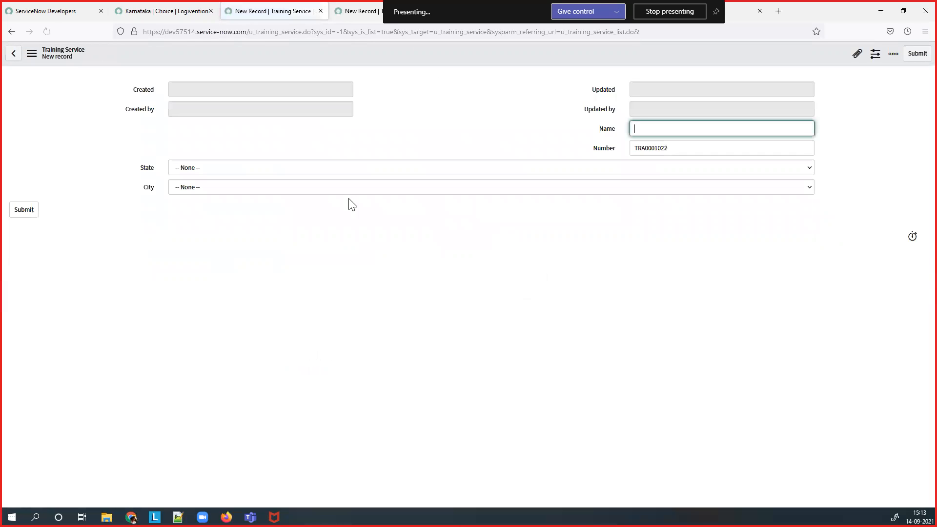
Set State to Maharashtra on the blank Training Service record and check which City options are offered
left_click(191, 172)
left_click(203, 196)
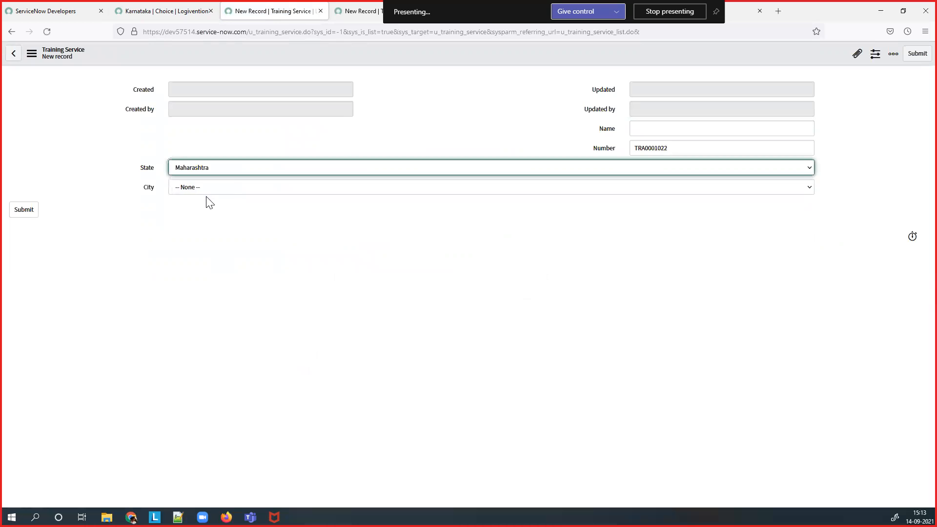
left_click(230, 190)
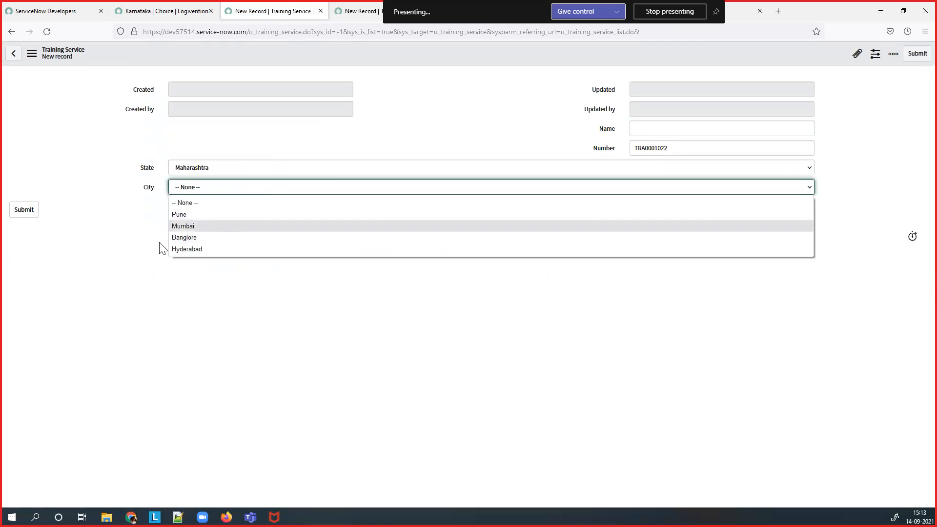
left_click(130, 249)
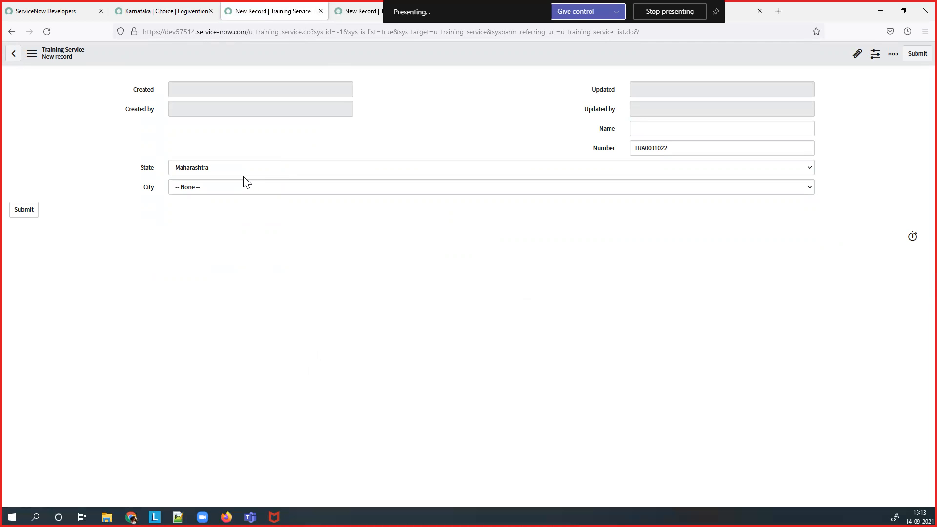
Look at the Dependent value field on the Karnataka choice record, and return to the blank Training Service record
left_click(185, 15)
left_click(322, 224)
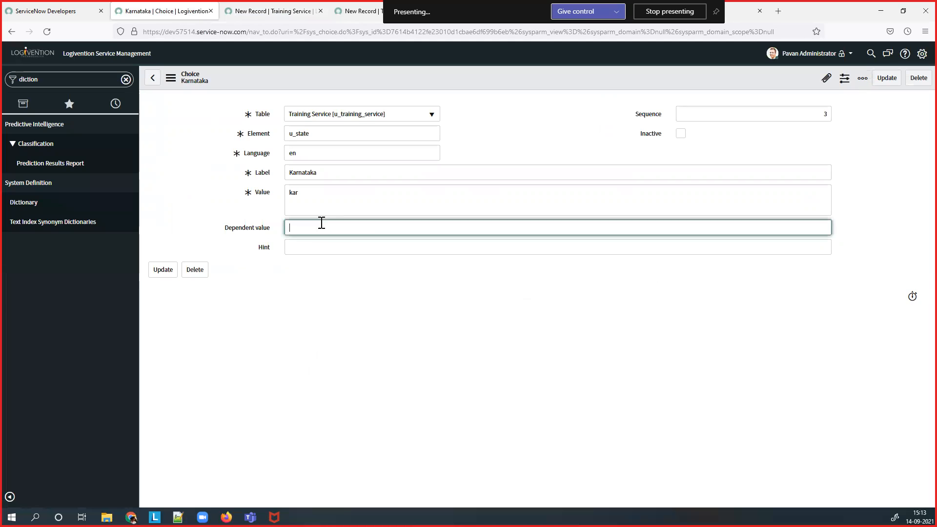
left_click(264, 15)
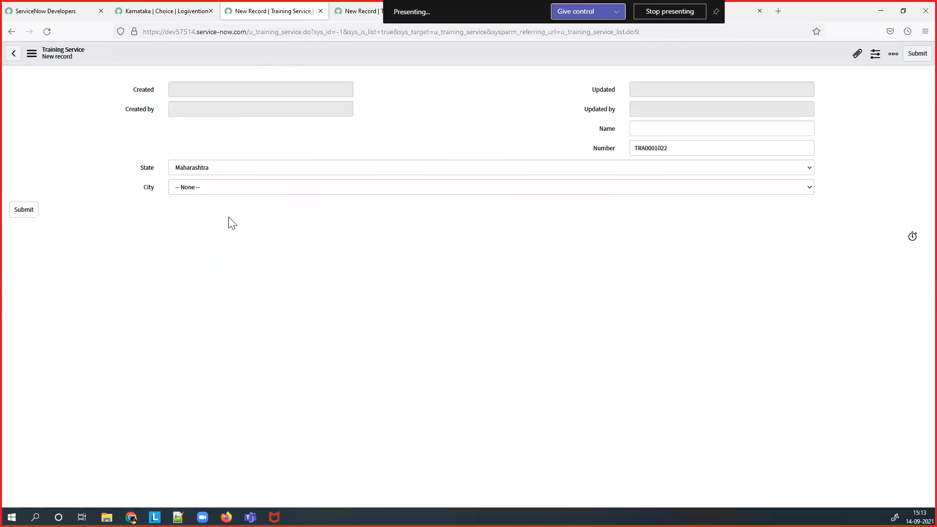
Open the City field's dictionary entry, leaving the unsaved record, and switch the entry to its advanced view
right_click(152, 190)
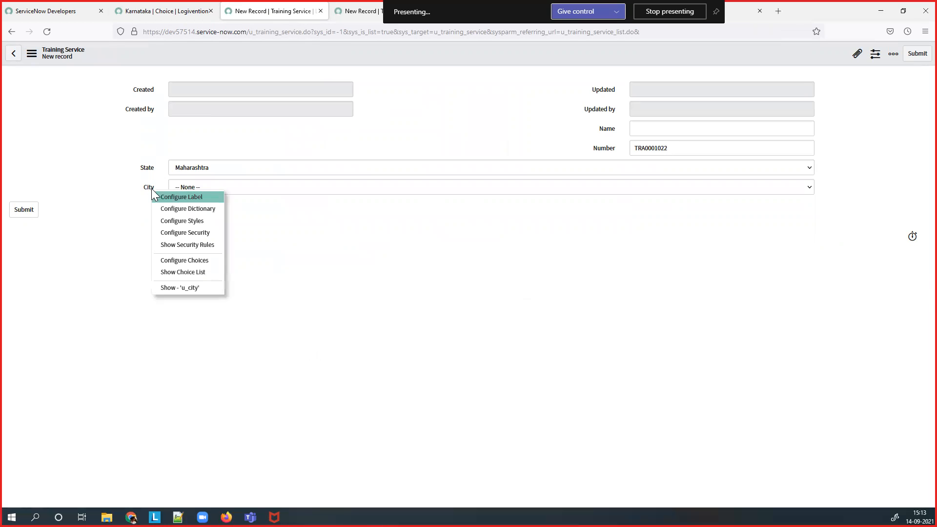
left_click(197, 209)
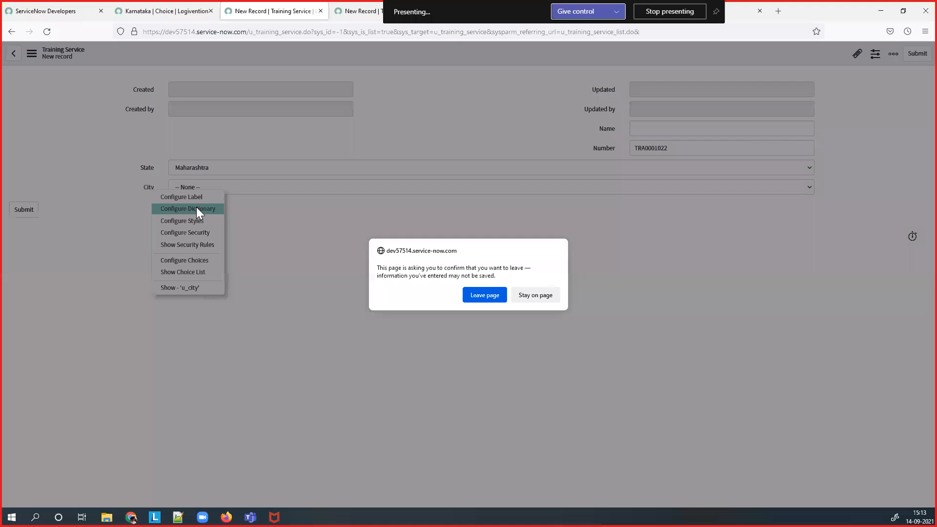
left_click(490, 299)
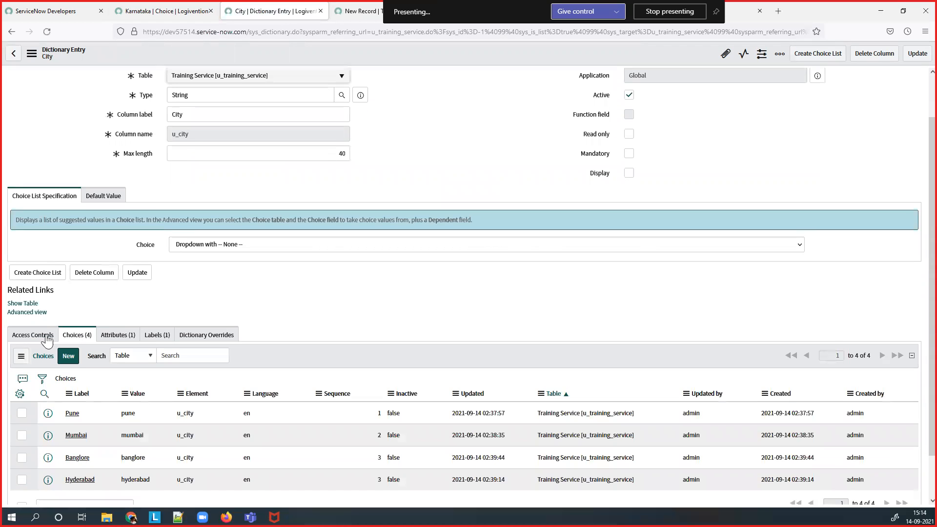
left_click(27, 313)
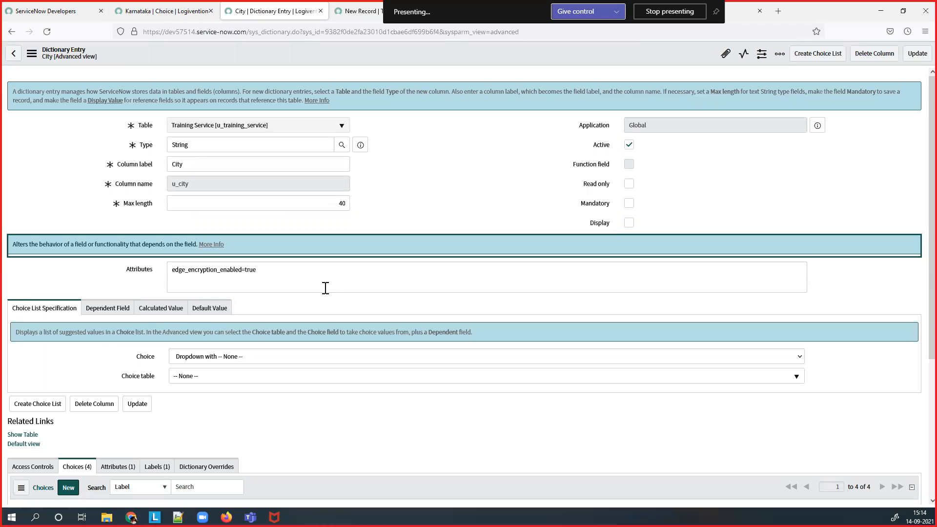
Enable the use of a dependent field for City, make it depend on State, and save the dictionary entry
left_click(117, 312)
scroll(259, 312, "down", 1)
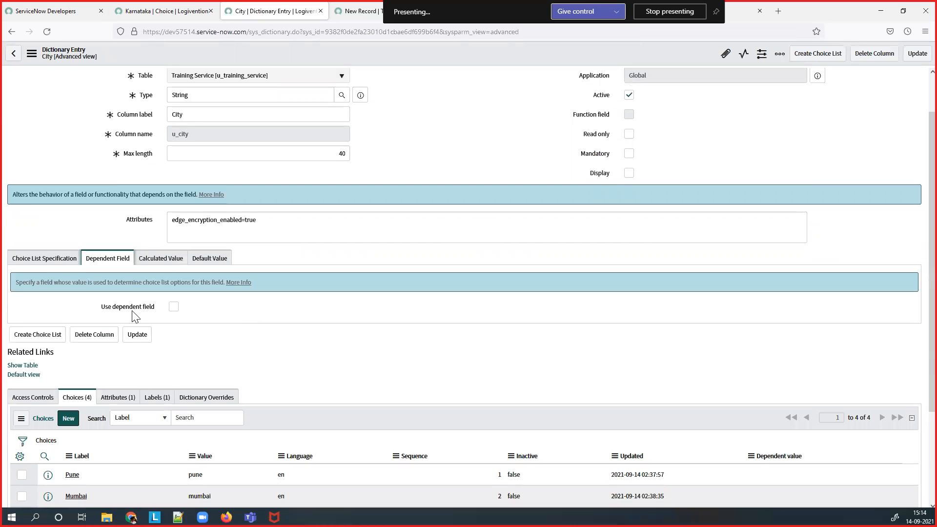
left_click(174, 307)
left_click(188, 331)
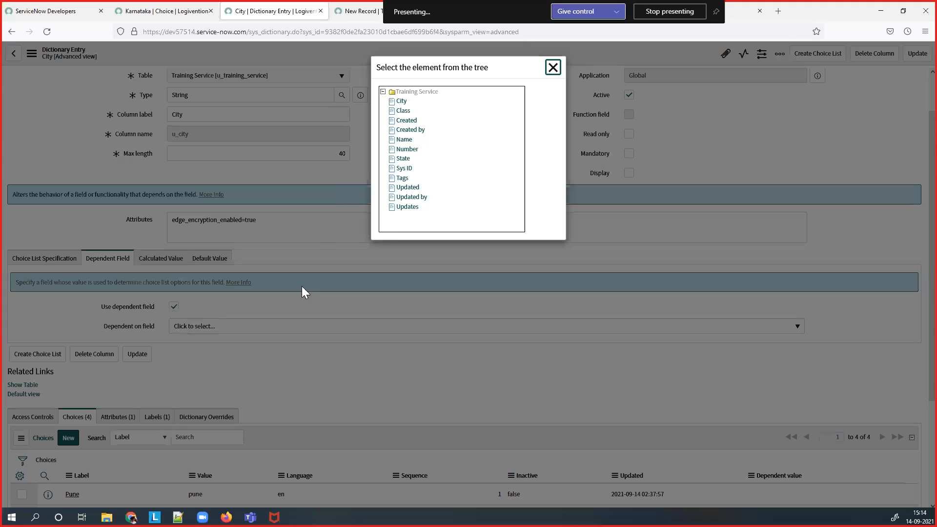
left_click(402, 159)
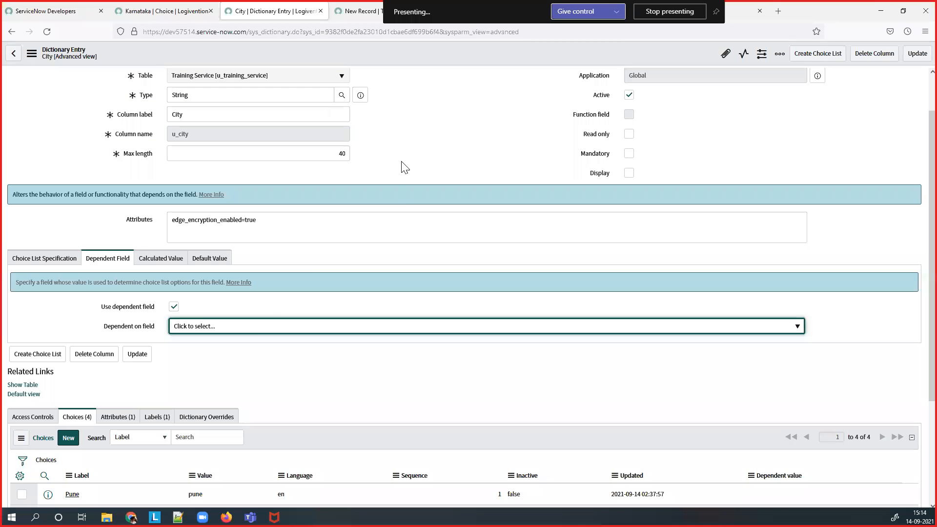
right_click(415, 52)
left_click(430, 60)
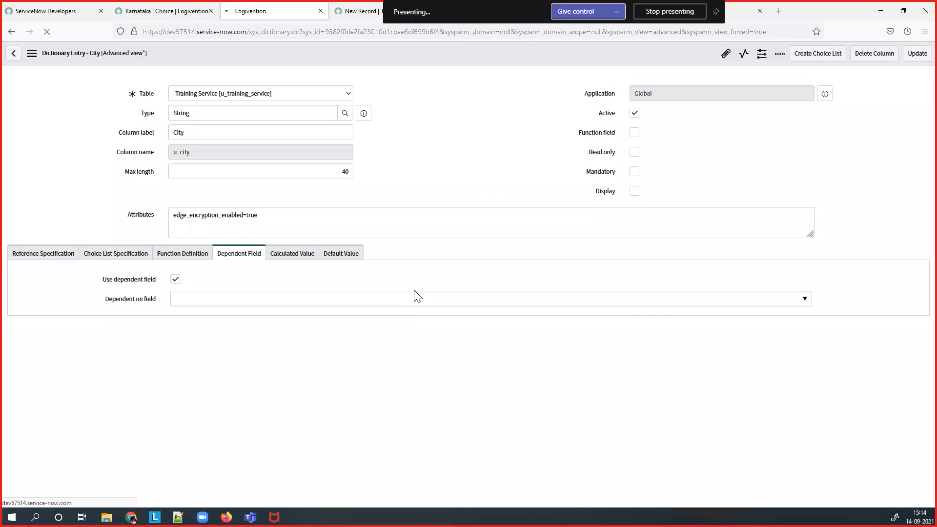
Check the Karnataka choice's value in its record, and set the dependent value of the Banglore city choice to kar
scroll(414, 291, "down", 3)
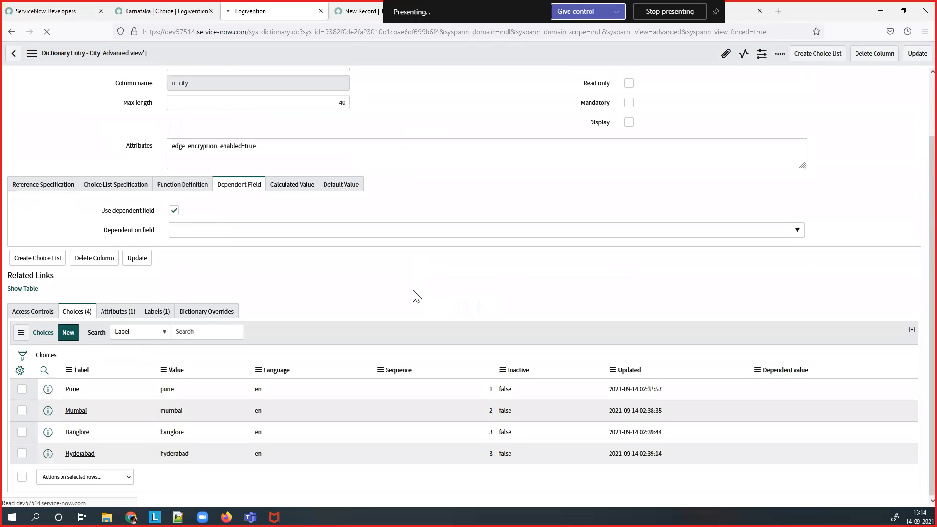
scroll(266, 414, "down", 3)
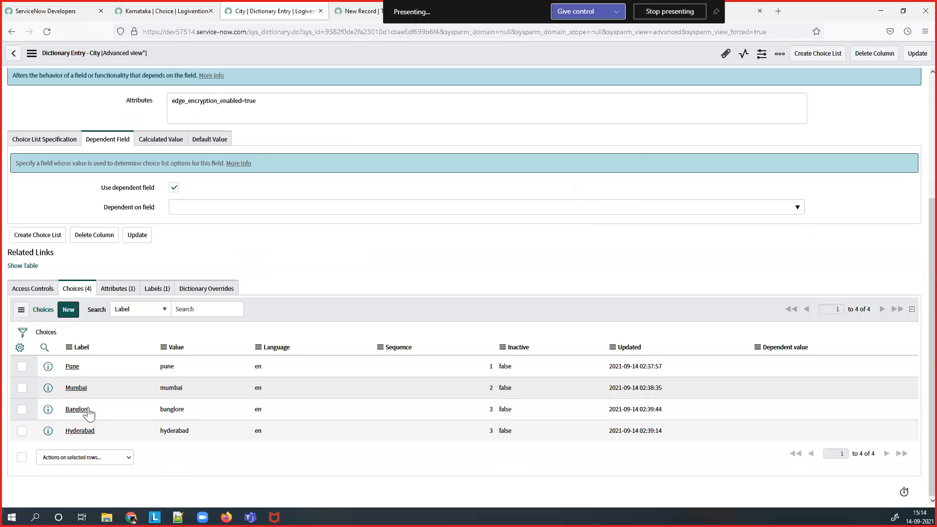
left_click(147, 14)
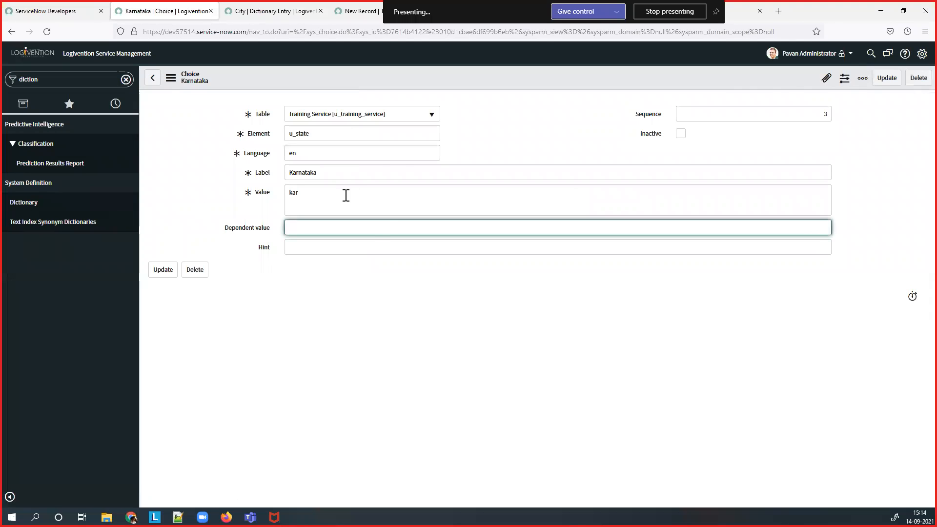
double_click(302, 194)
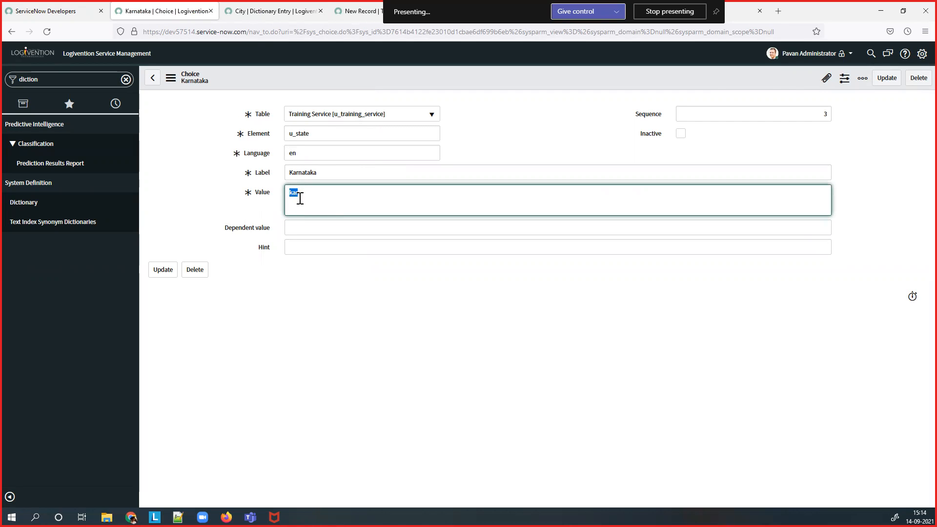
left_click(266, 10)
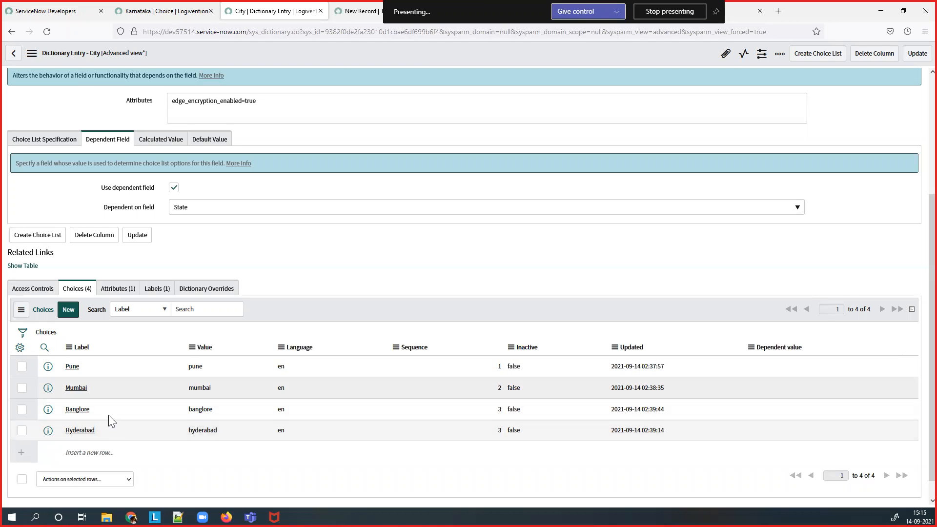
double_click(782, 410)
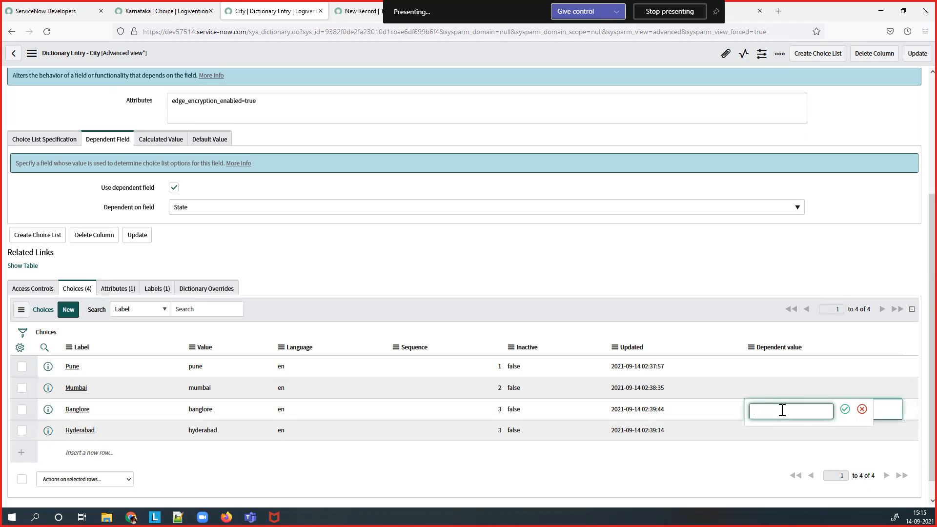
left_click(845, 410)
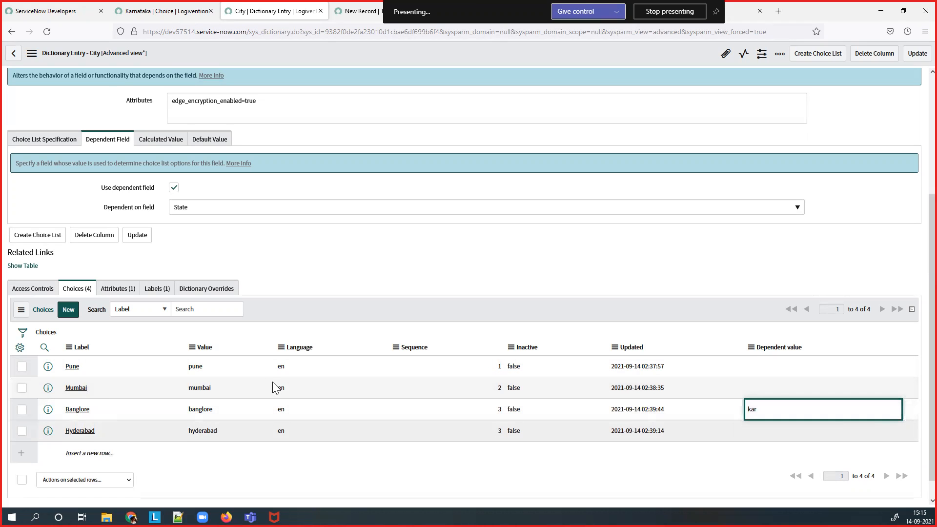
Set the dependent value of both the Pune and Mumbai city choices to maha
left_click(789, 363)
left_click(789, 363)
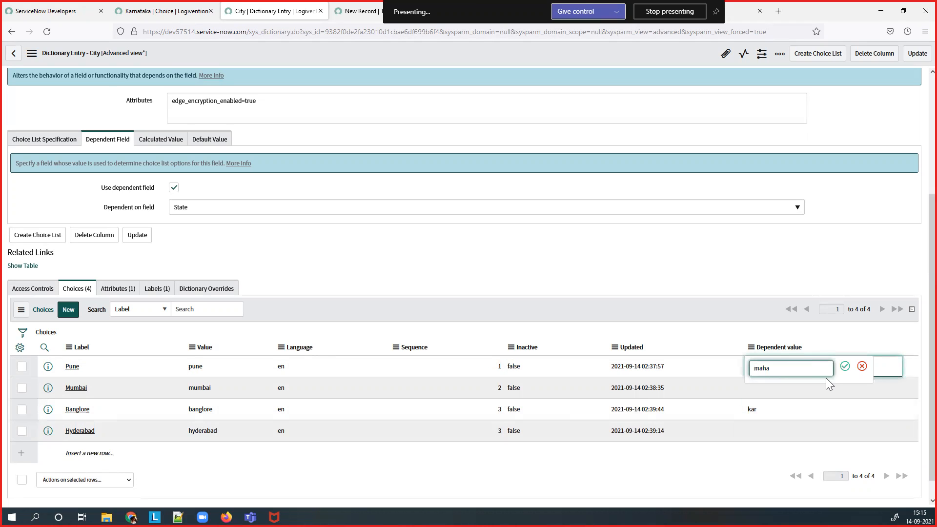
left_click(845, 366)
left_click(786, 397)
left_click(787, 397)
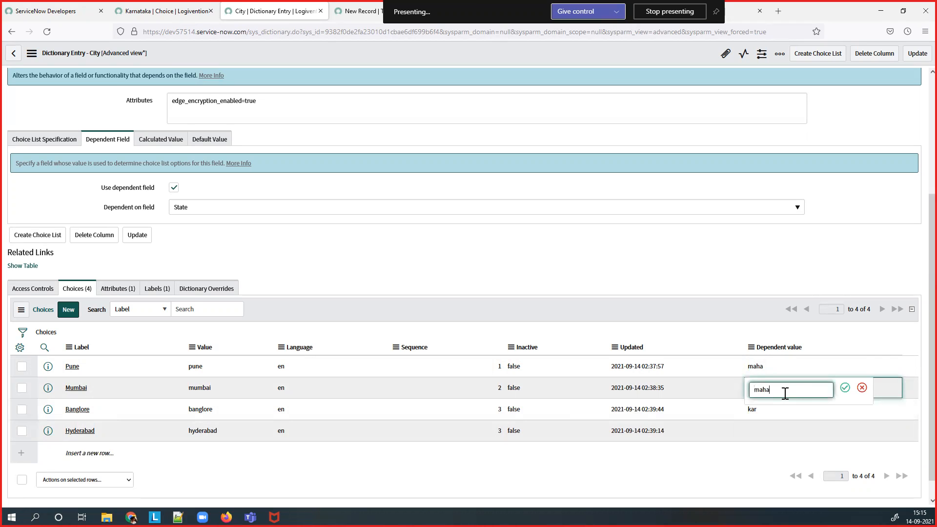
left_click(845, 388)
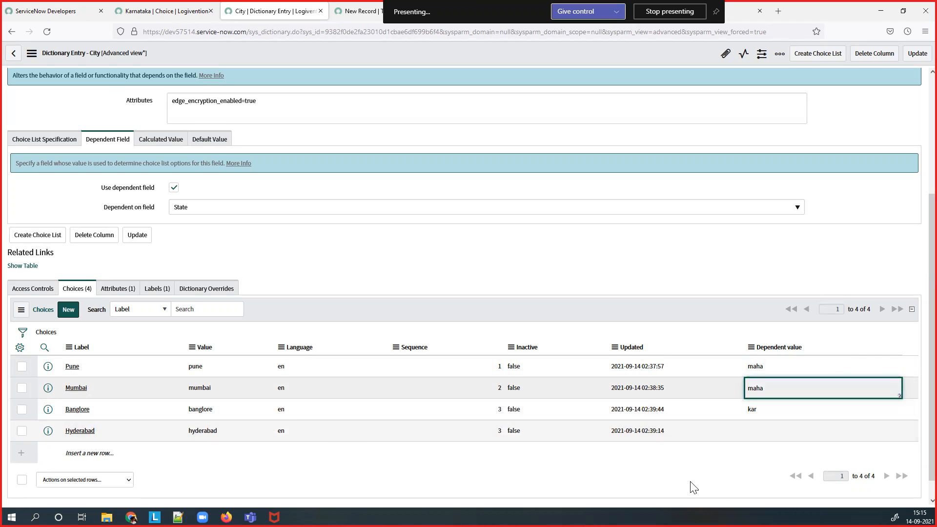
Set the dependent value of the Hyderabad city choice to tel
left_click(760, 431)
left_click(760, 432)
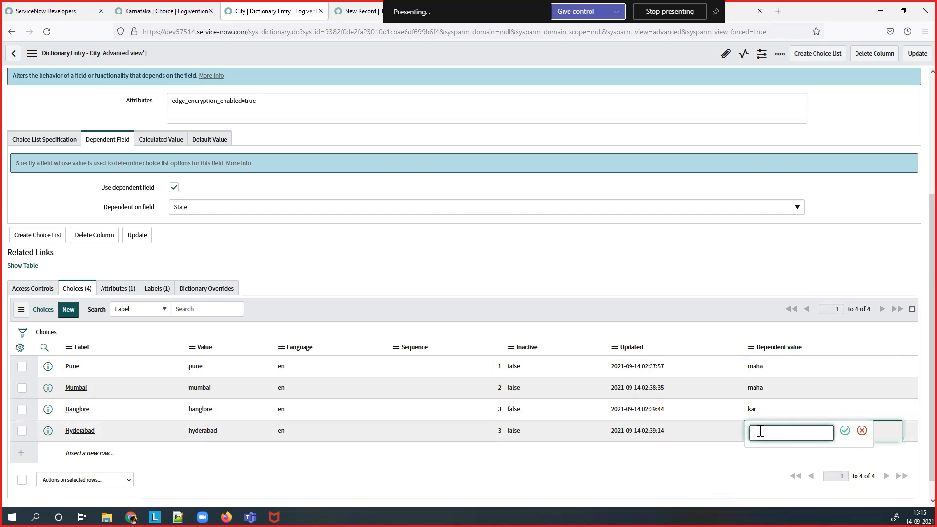
type("tel")
left_click(845, 431)
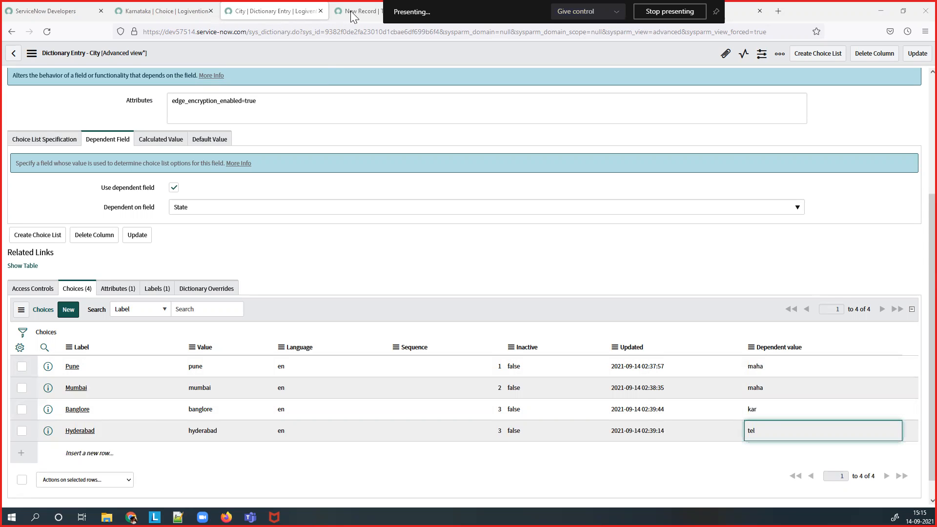
Filter the application navigator for training, open the Training Services list, and start a new record
left_click(175, 20)
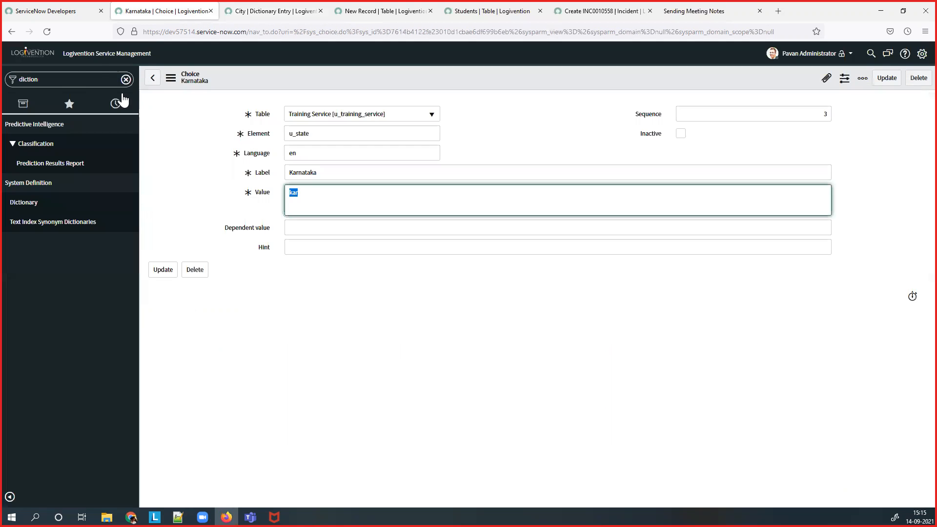
left_click(74, 78)
type("tr")
type("aining")
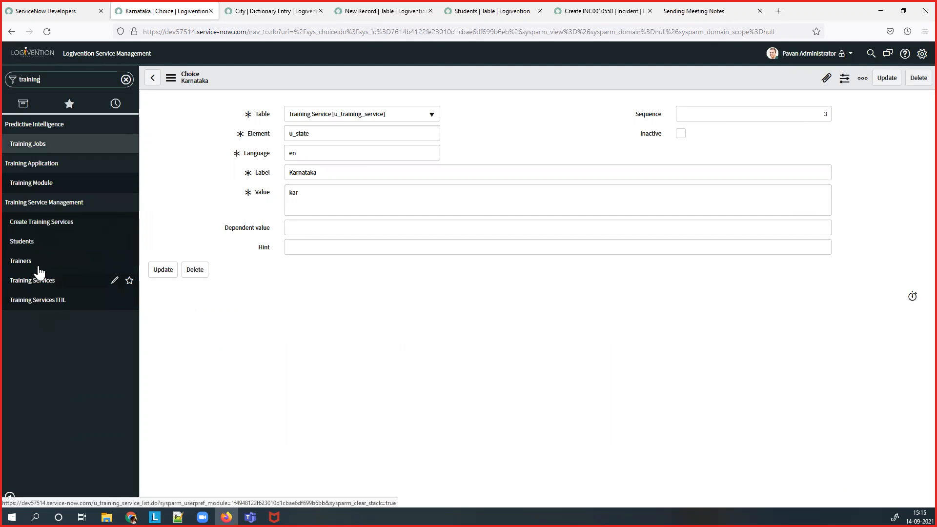
left_click(49, 226)
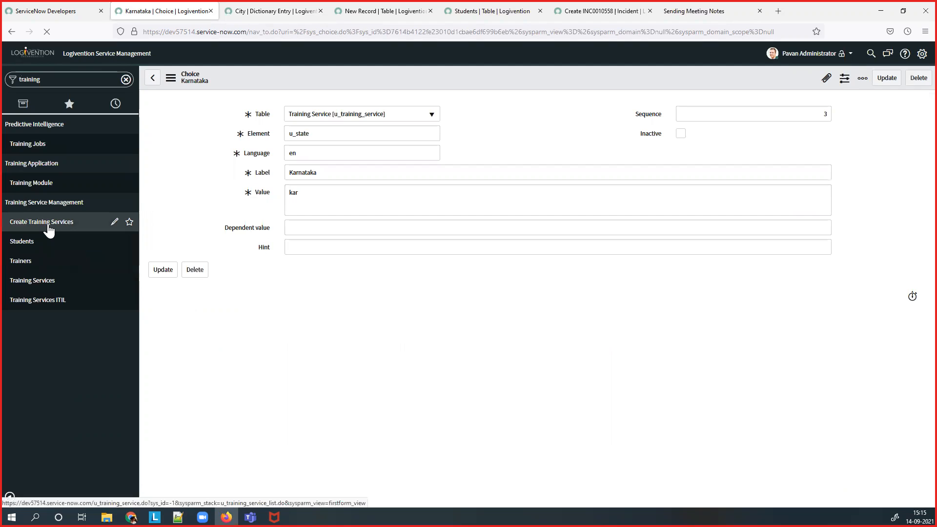
left_click(38, 288)
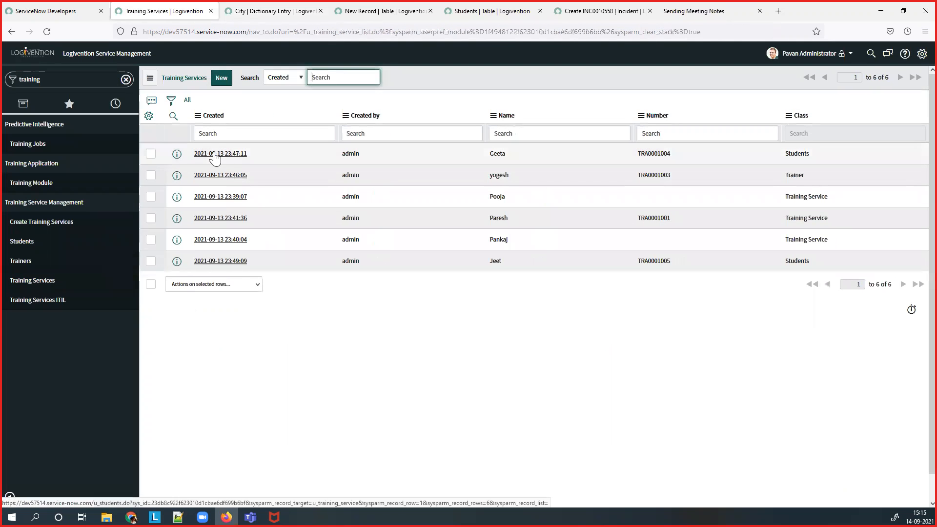
left_click(219, 79)
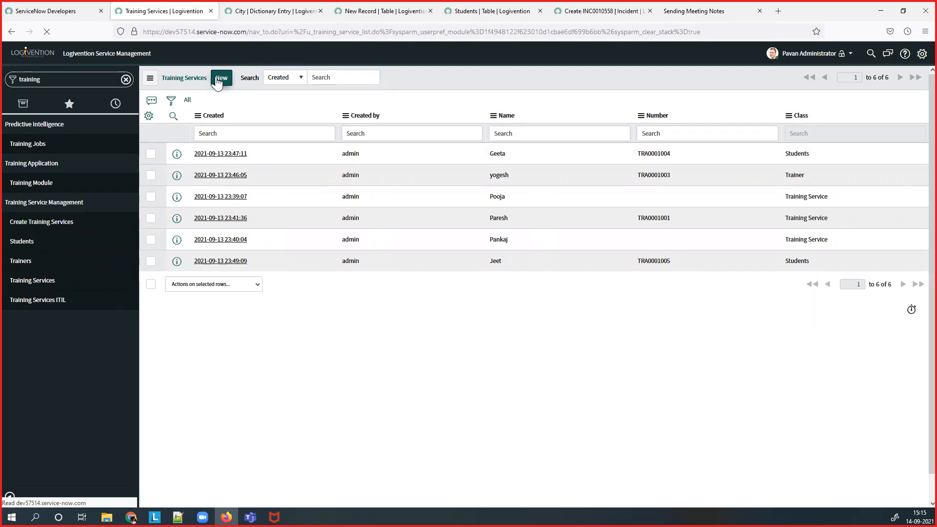
Set State to Maharashtra on the new record and check the City options available for it
left_click(332, 195)
left_click(317, 220)
left_click(315, 214)
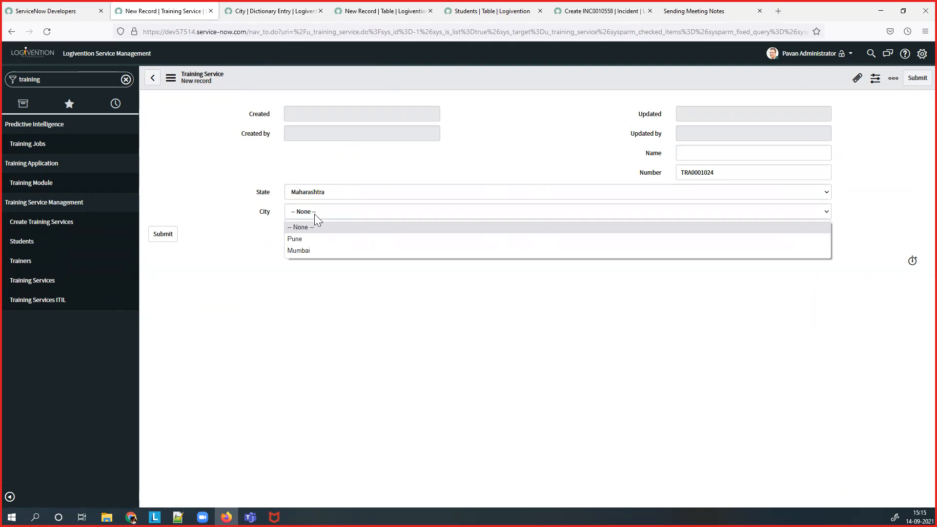
Switch State through the other options, ending on Karnataka, and check the City options for each
left_click(323, 195)
left_click(331, 233)
left_click(318, 215)
left_click(328, 200)
left_click(319, 239)
left_click(331, 212)
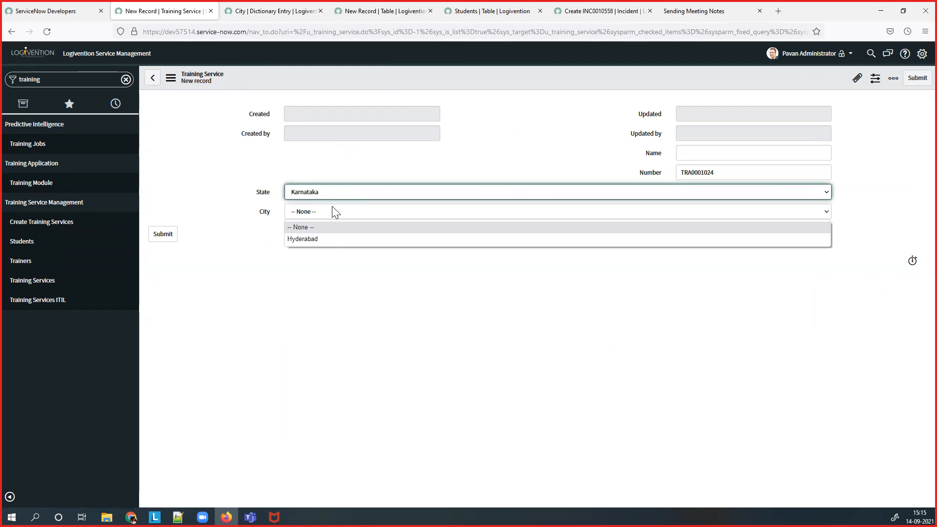
left_click(321, 261)
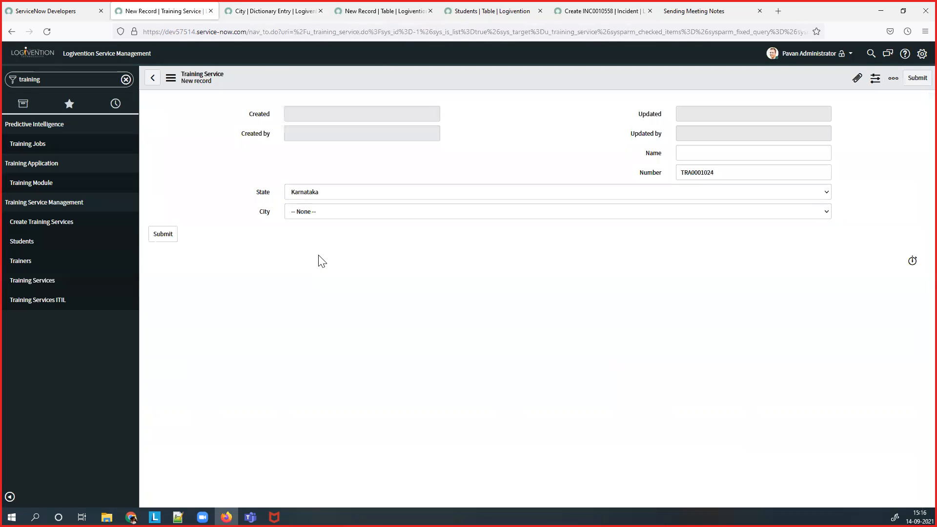